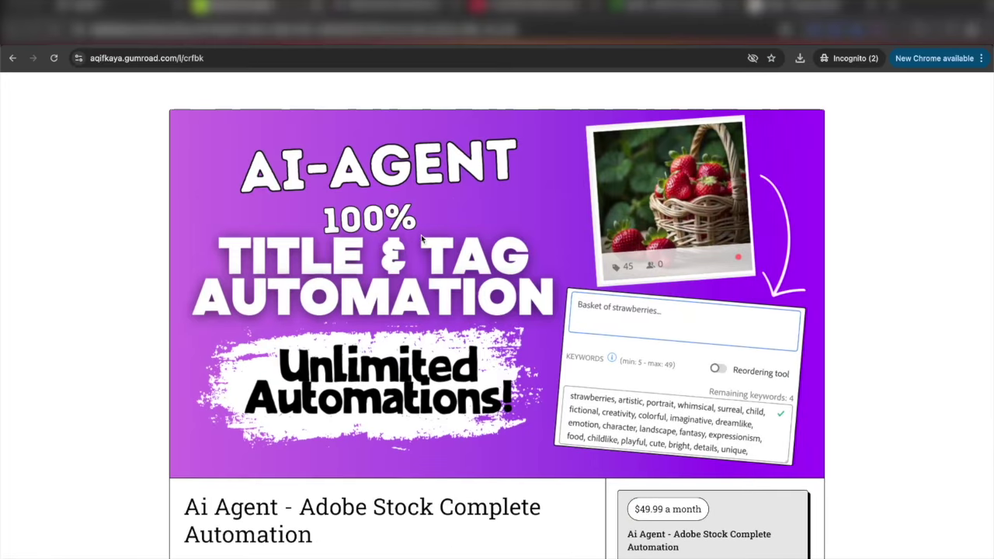
Step: Look through the Ai Agent - Adobe Stock Complete Automation product page, preview its demo video and close the page
scroll(726, 484, down, 1)
scroll(726, 484, down, 9)
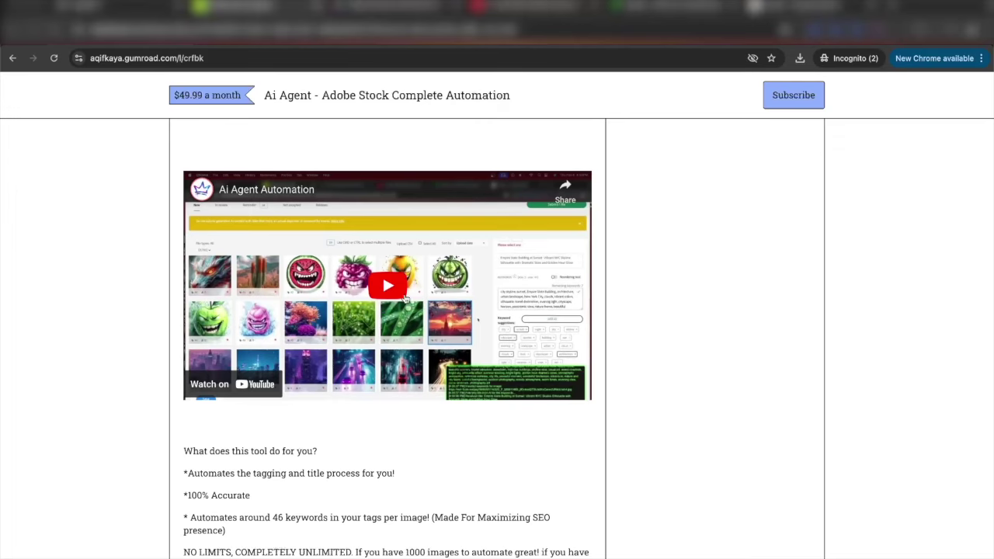
click(387, 285)
click(396, 281)
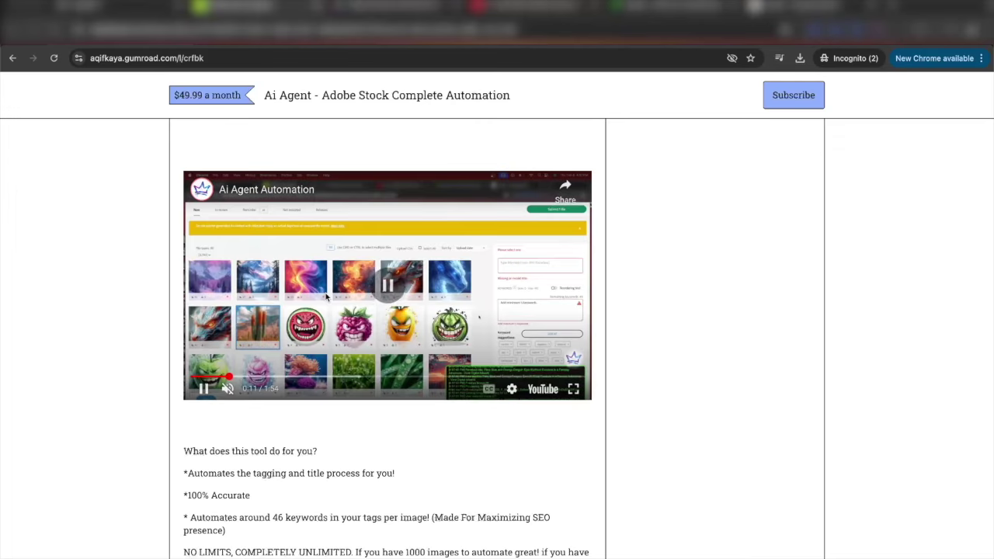
scroll(325, 299, up, 10)
scroll(492, 470, down, 15)
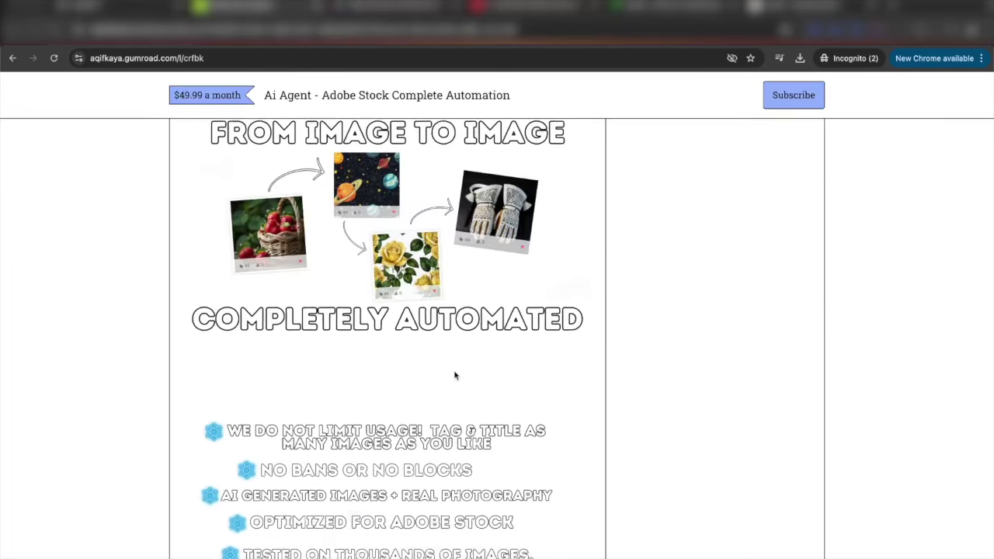
scroll(455, 374, down, 4)
drag(18, 49, 178, 49)
key(super+w)
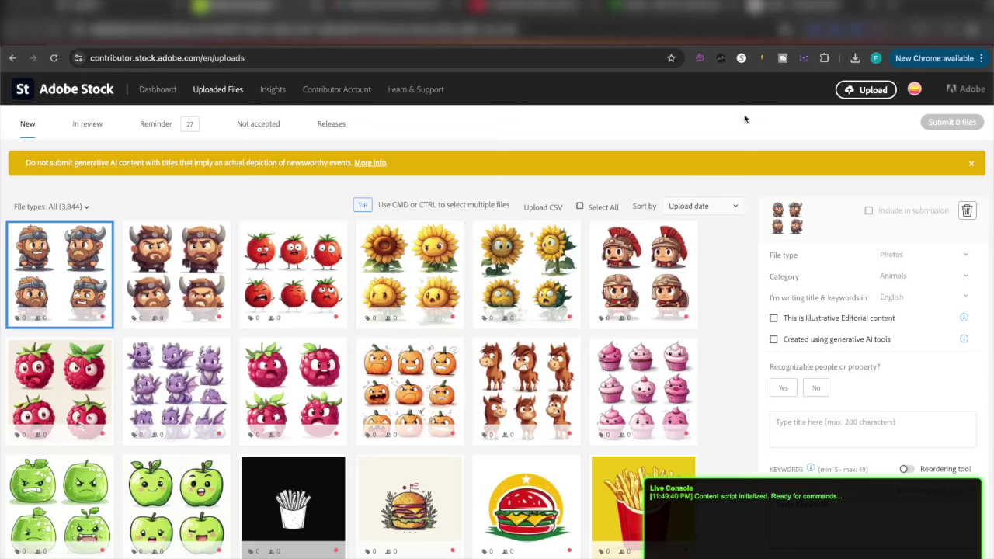
Step: Remove the AI Agent: Adobe Stock Tag & Title Complete Automation extension from Chrome and reload the uploads page
right_click(806, 59)
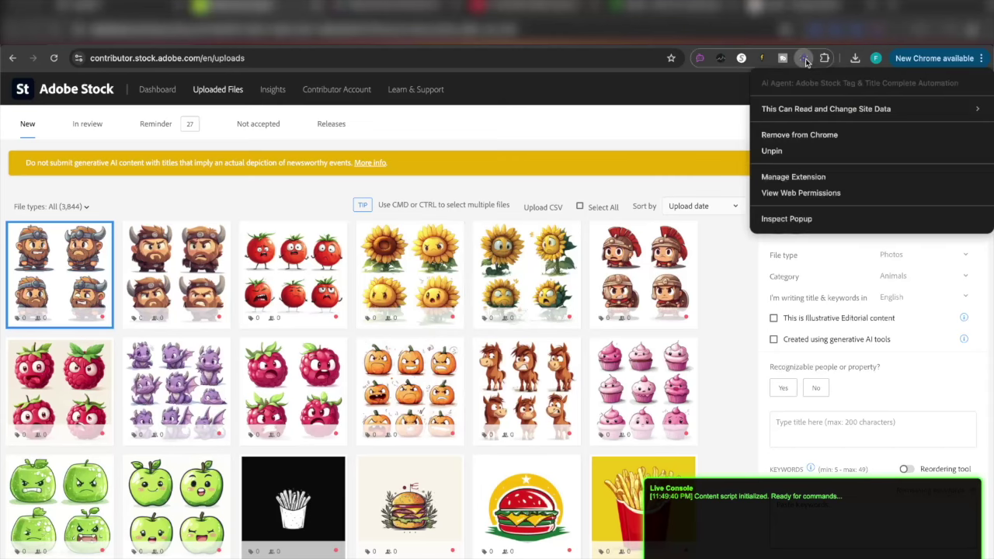
click(803, 136)
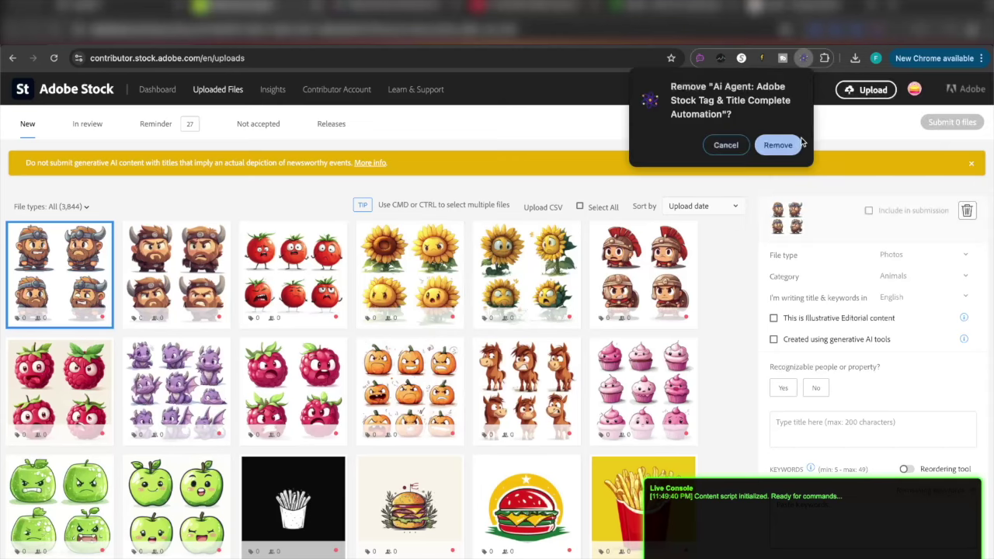
click(791, 143)
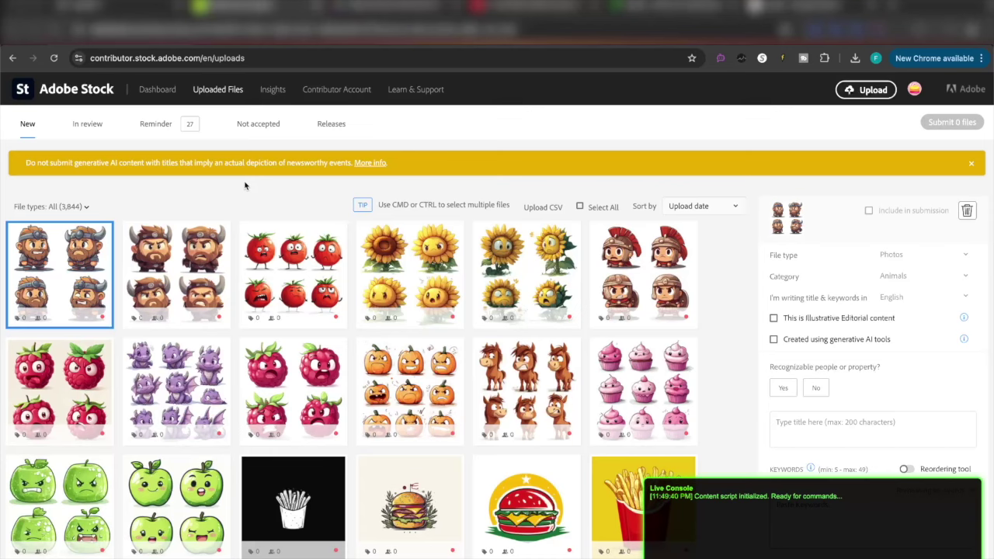
right_click(510, 118)
click(529, 146)
mouse_move(654, 305)
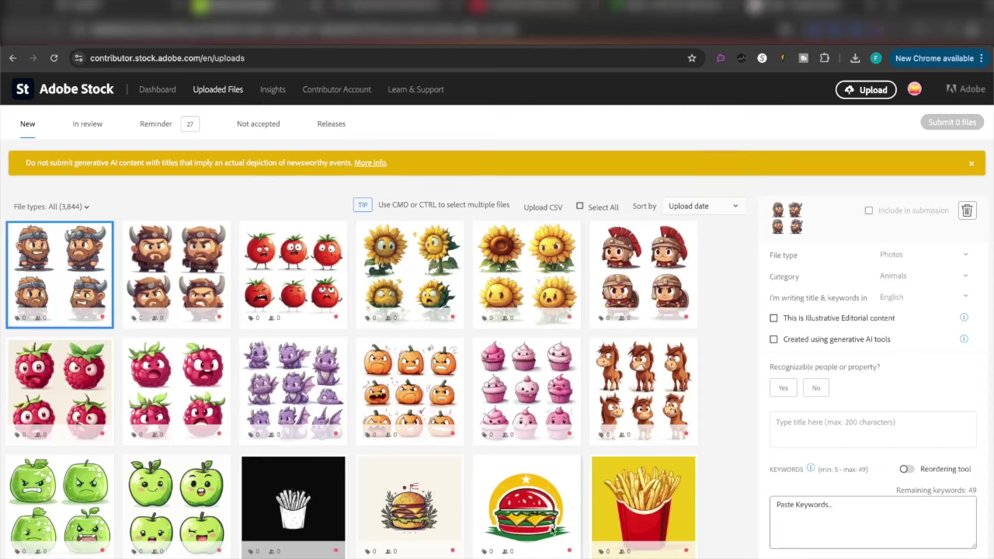
mouse_move(688, 523)
Step: Install the unpacked Adobe Stock Ai Agent 5 folder from Downloads as a Chrome extension
click(825, 59)
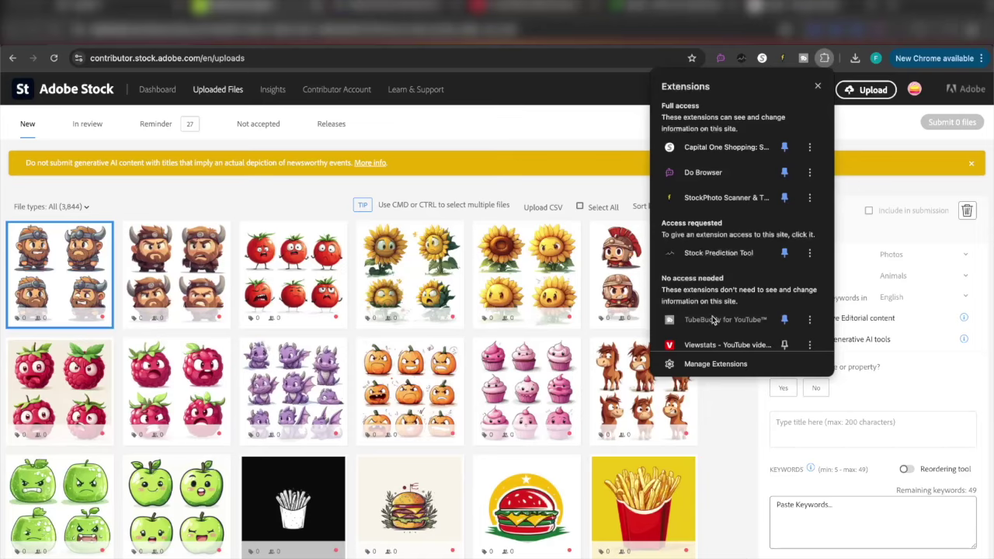
click(700, 362)
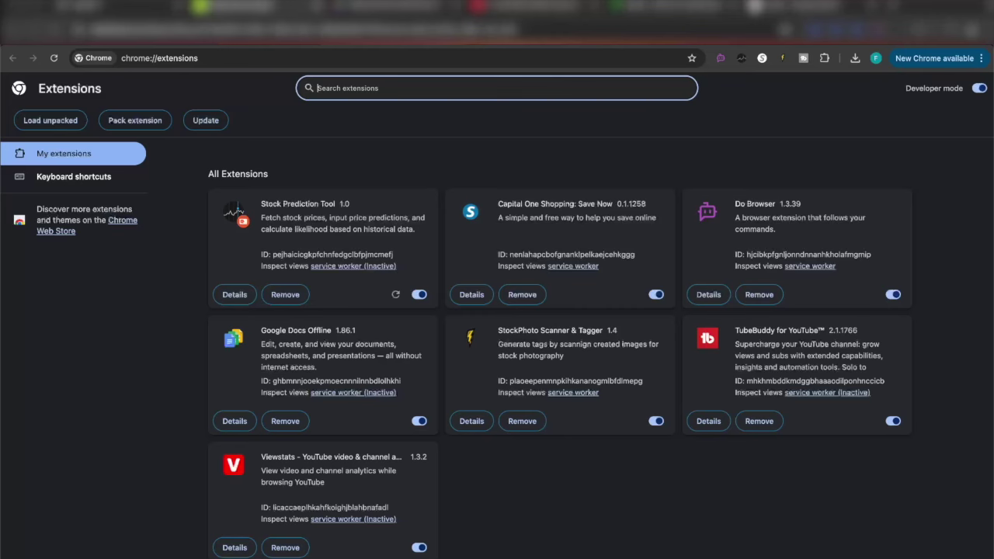
key(super+Tab)
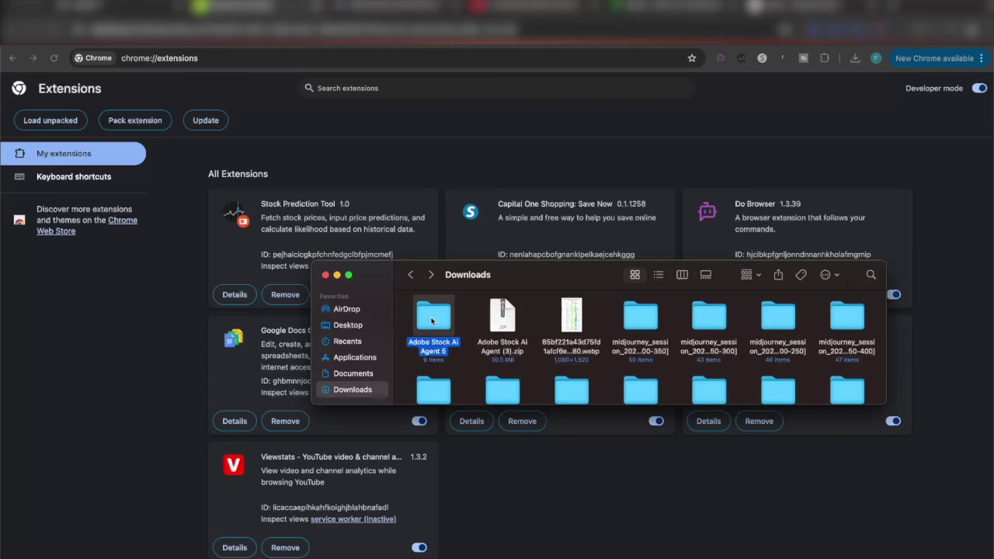
drag(430, 317, 490, 467)
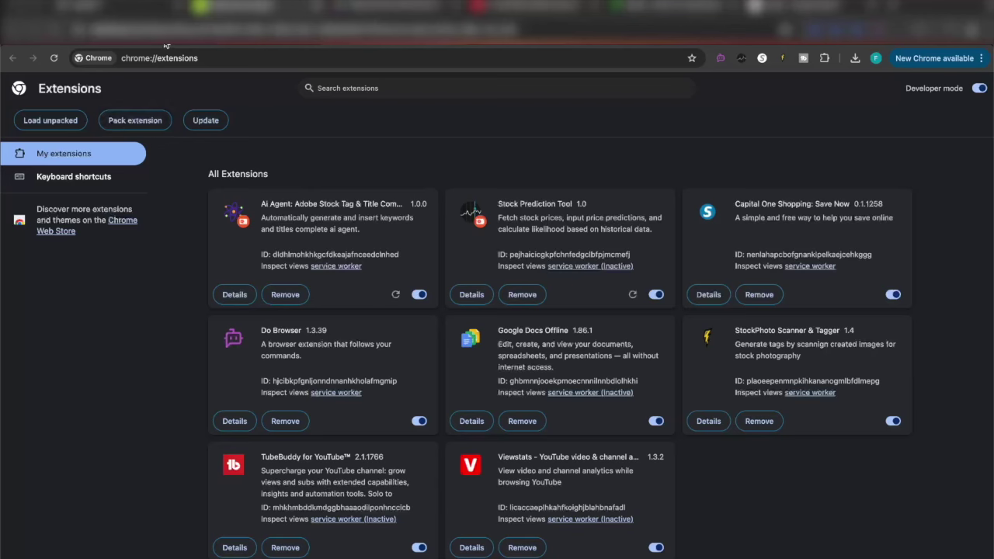
Step: Pin the AI Agent: Adobe Stock Tag & Title extension to the browser toolbar
click(825, 60)
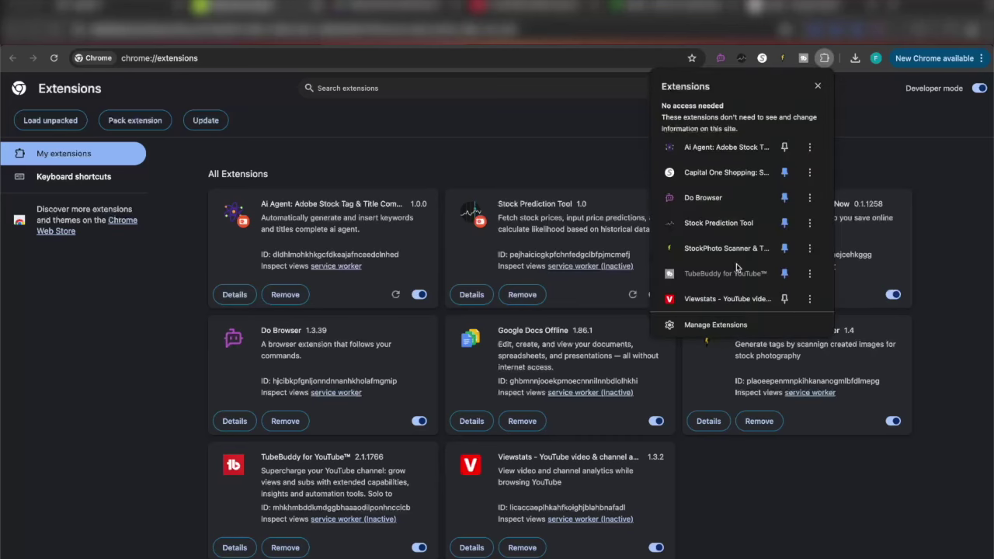
click(785, 146)
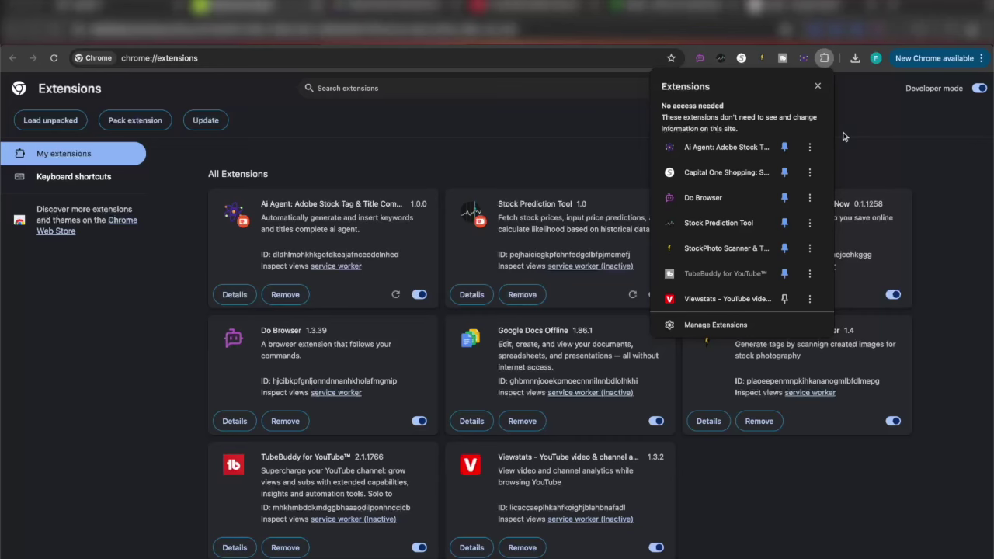
click(879, 122)
Step: Go to the Adobe Stock uploads page and log in to the AI Agent extension with the Gumroad license key
click(804, 59)
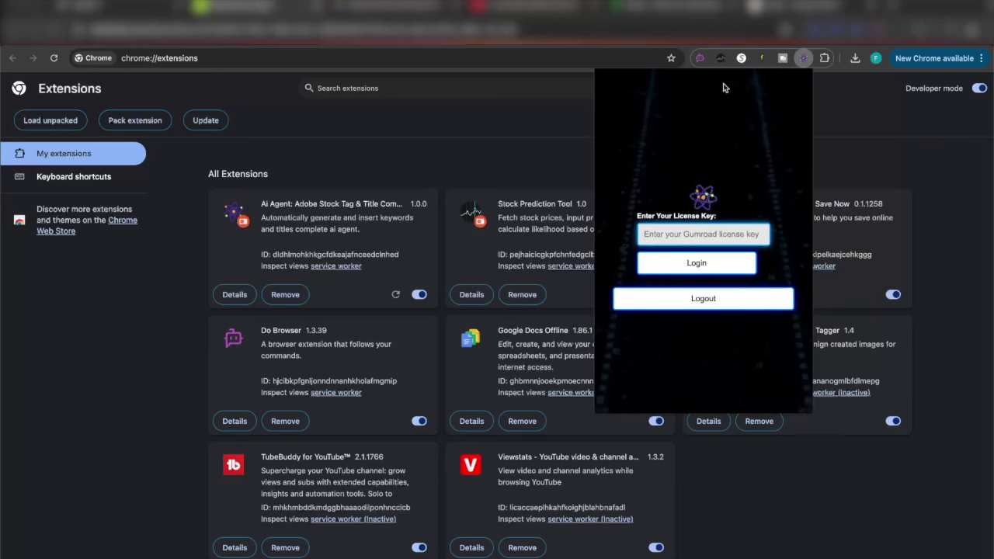
click(448, 167)
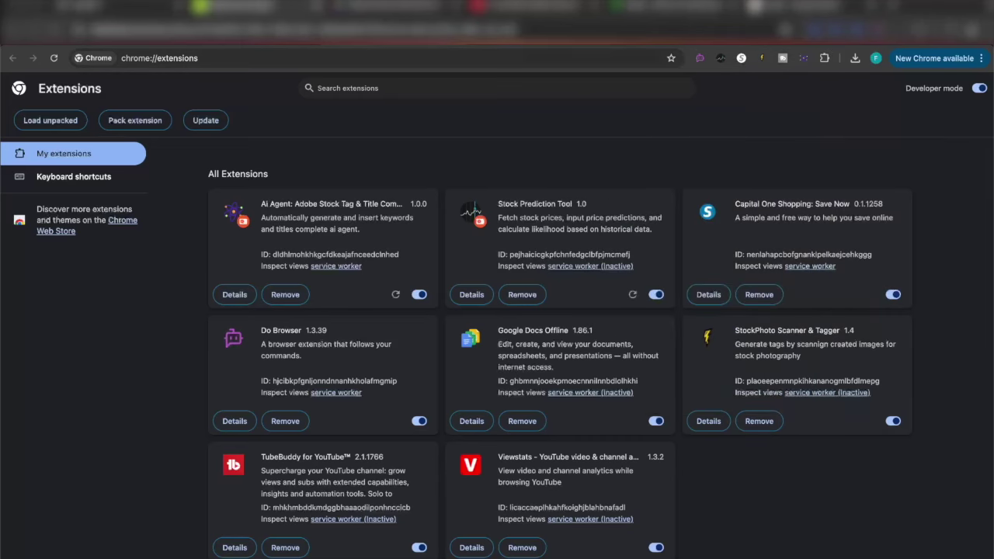
key(ctrl+Tab)
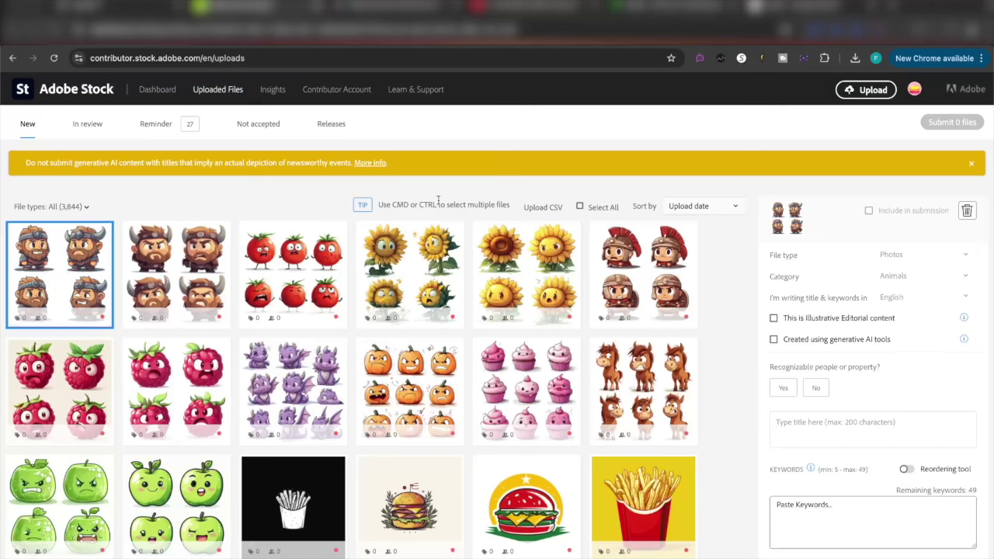
click(804, 58)
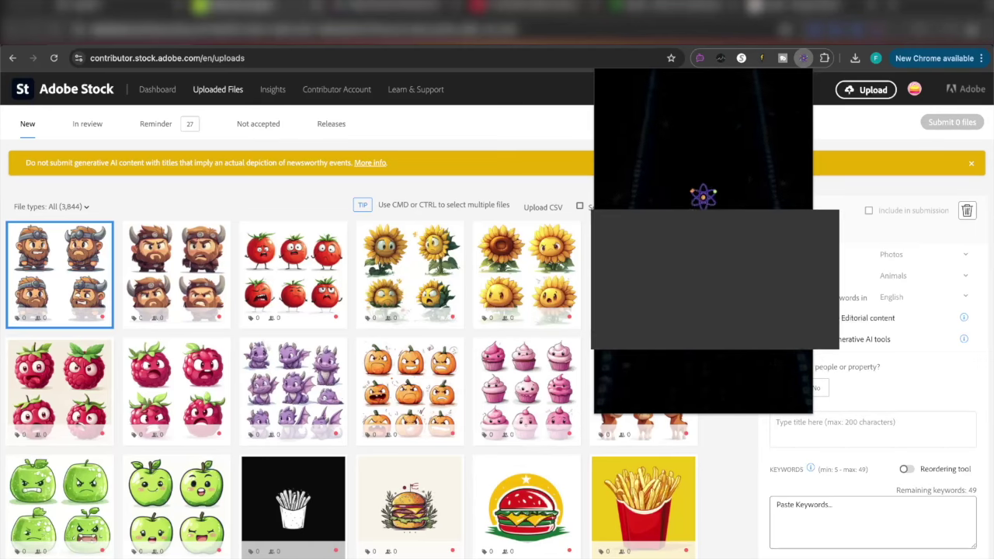
click(696, 263)
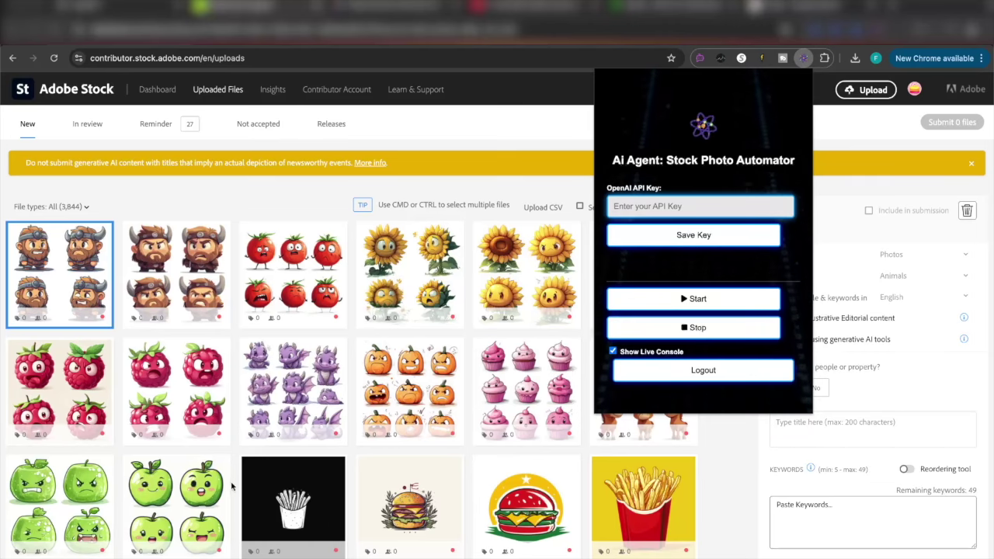
Step: Copy the OpenAI API key from the Notes app, paste it into the extension's API key field and save it
key(super+Tab)
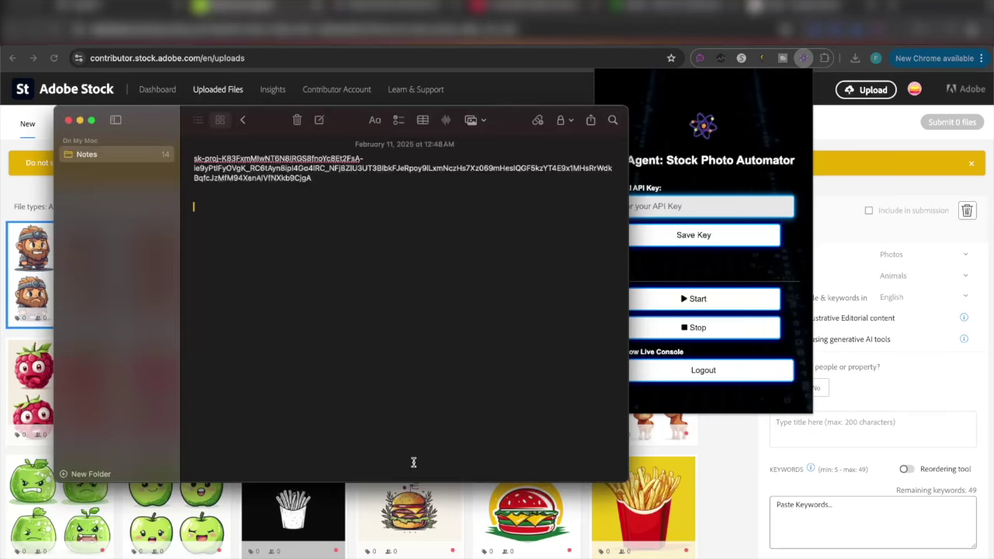
drag(344, 184, 122, 127)
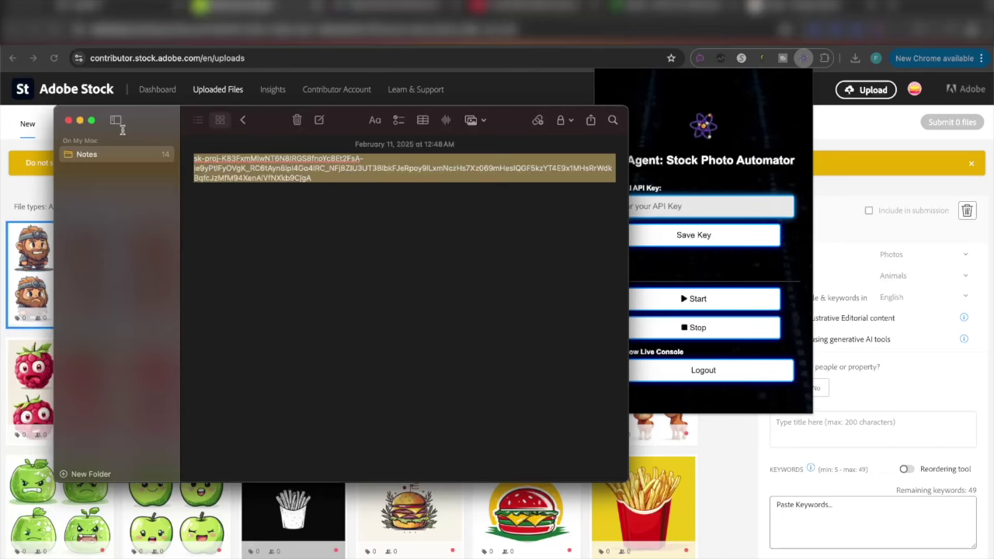
click(79, 120)
click(665, 208)
key(super+v)
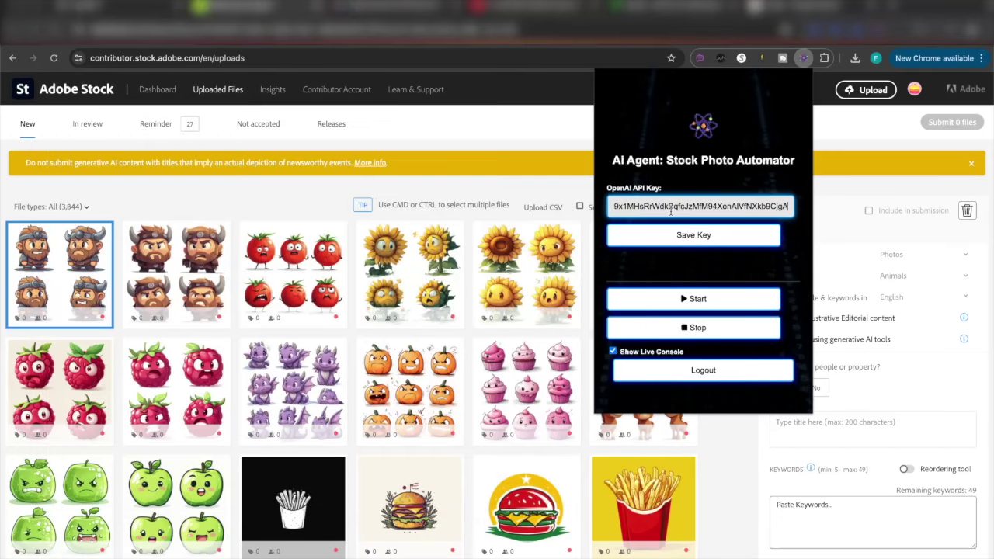
click(684, 236)
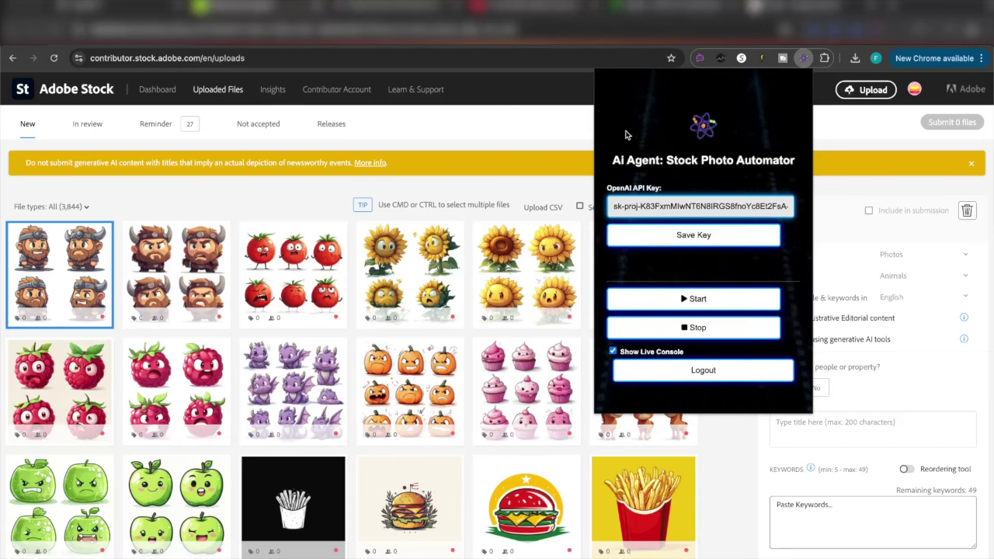
click(545, 127)
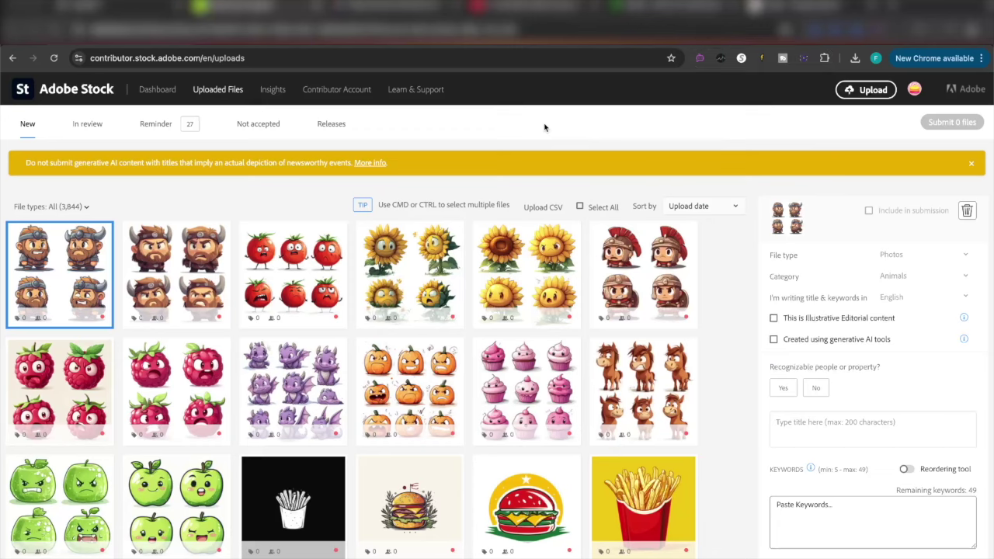
Step: Reload the Adobe Stock uploads page to initialize the extension's Live Console
right_click(525, 126)
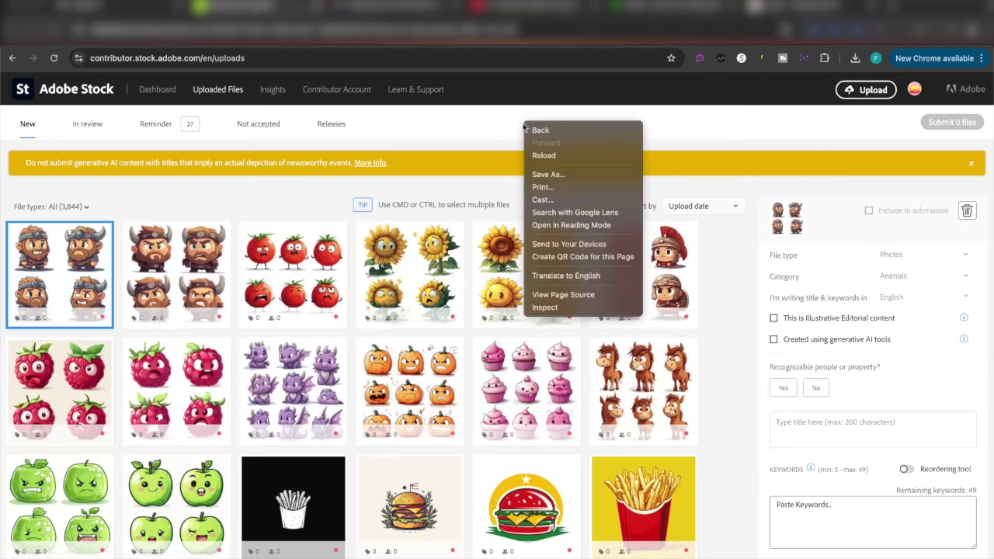
click(543, 155)
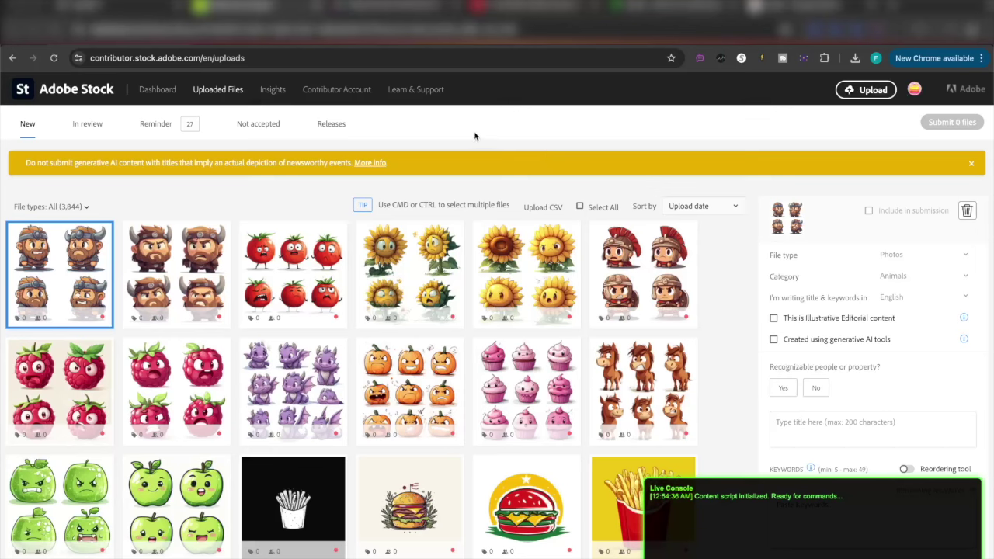
right_click(475, 136)
click(529, 166)
click(52, 61)
Step: Select the image of nine pink cupcake characters and examine its image number and URL in the Live Console
drag(694, 496, 833, 501)
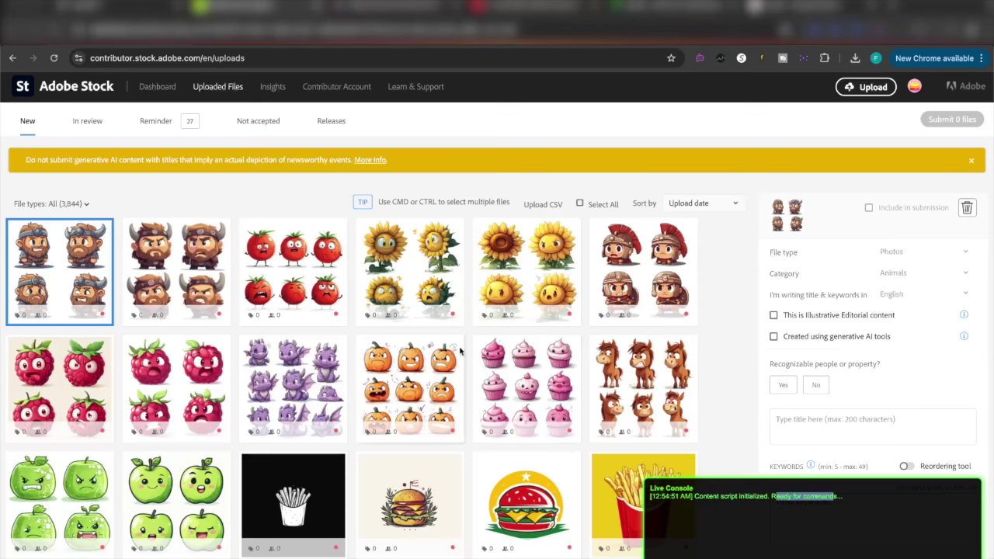
click(516, 361)
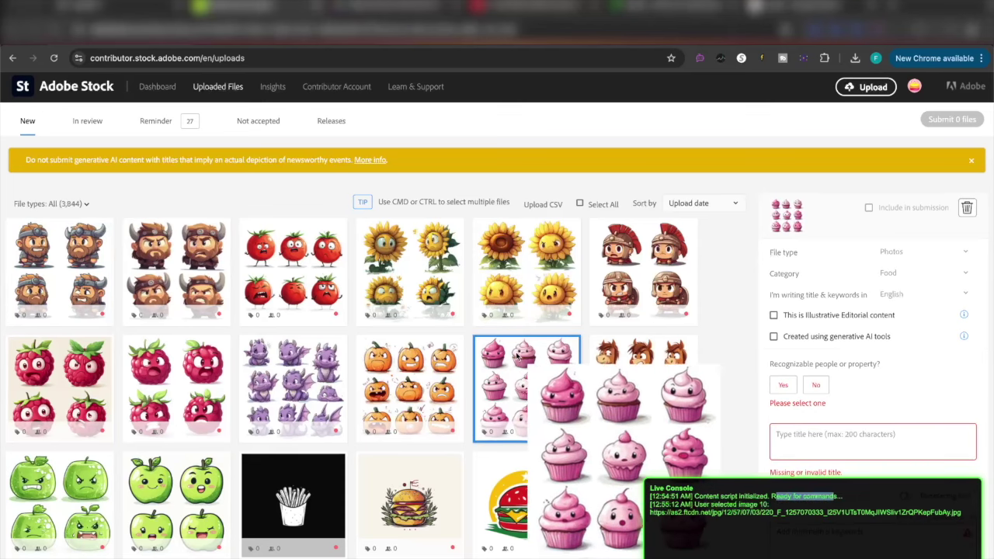
drag(704, 505, 769, 506)
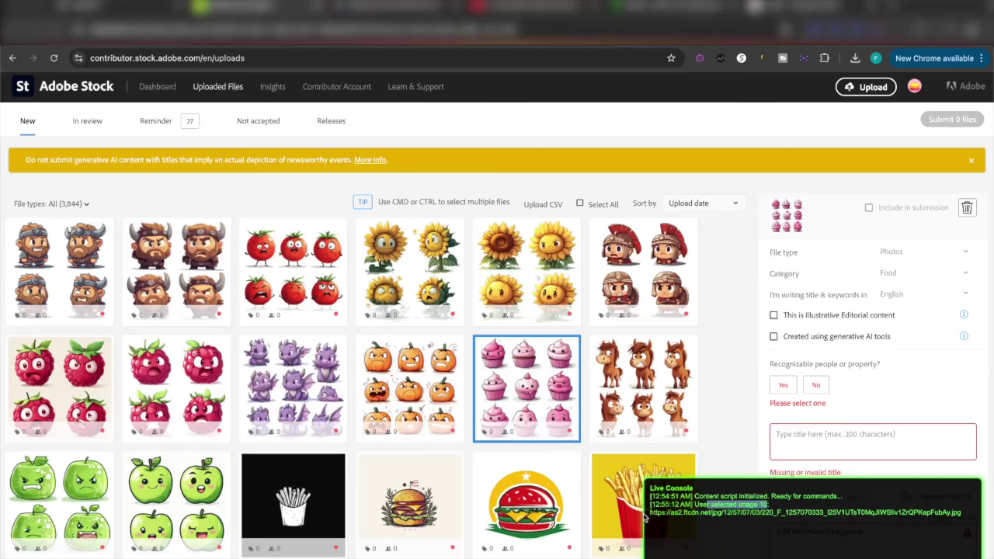
drag(650, 513, 978, 526)
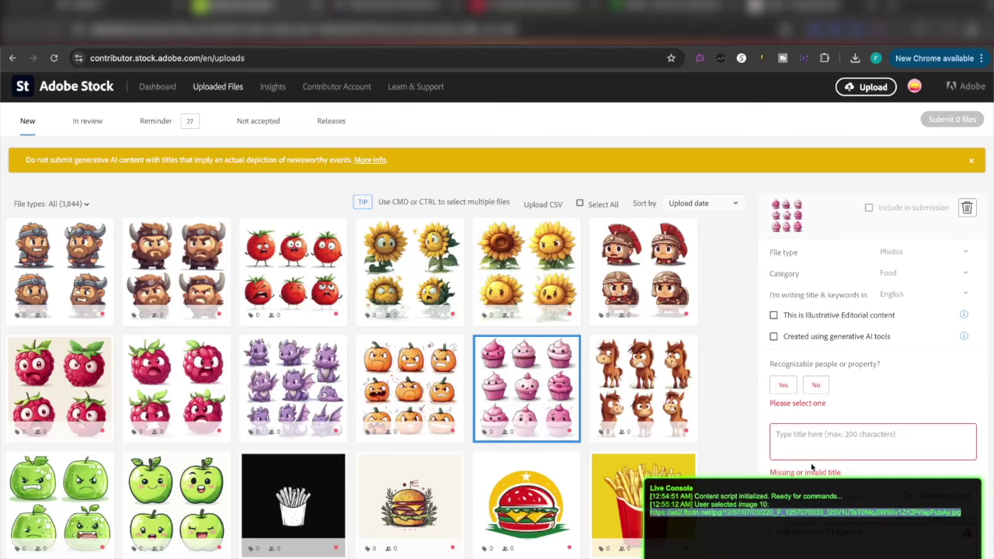
Step: Select a sunflower, a red-white-and-blue cupcake and a grape image in turn, checking the Live Console entries
click(418, 281)
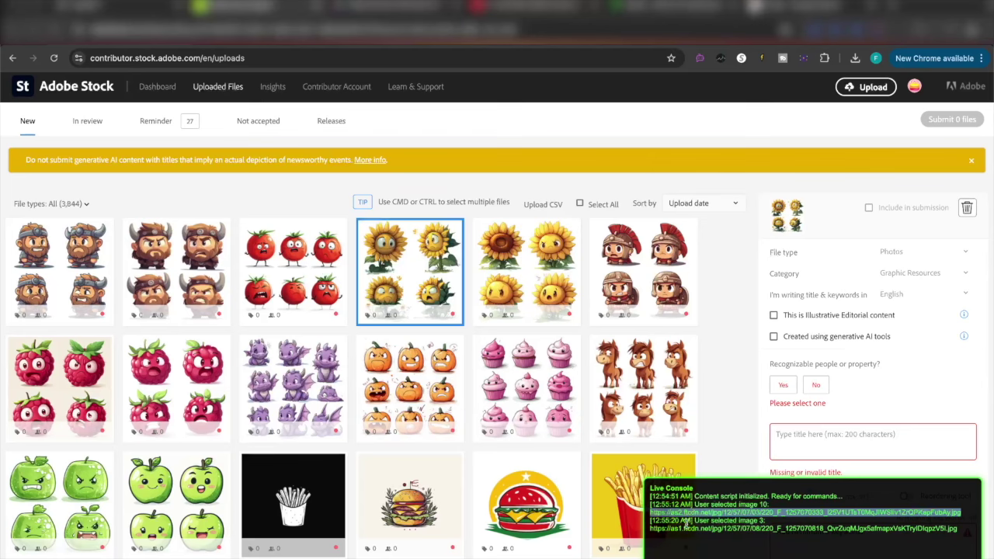
drag(695, 521, 763, 522)
scroll(435, 310, down, 10)
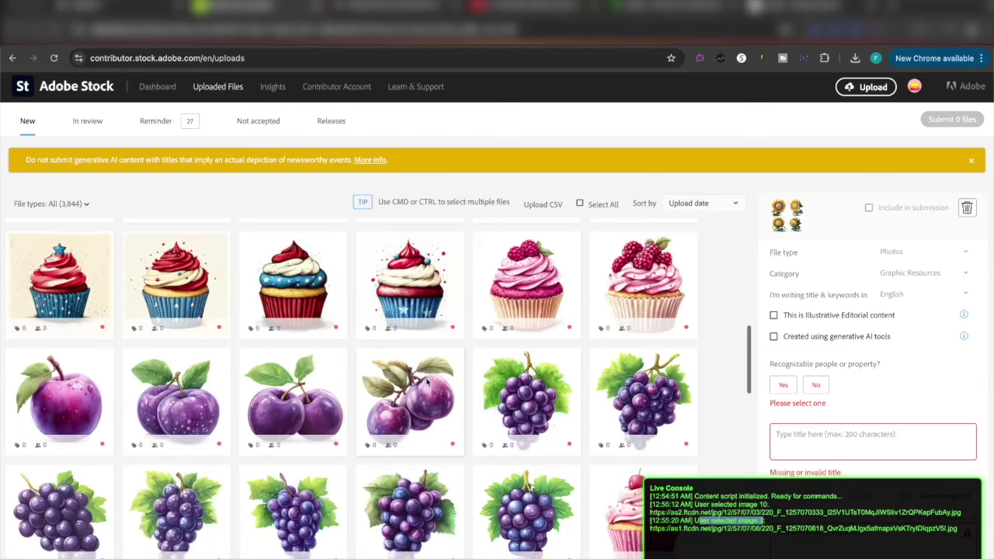
click(445, 290)
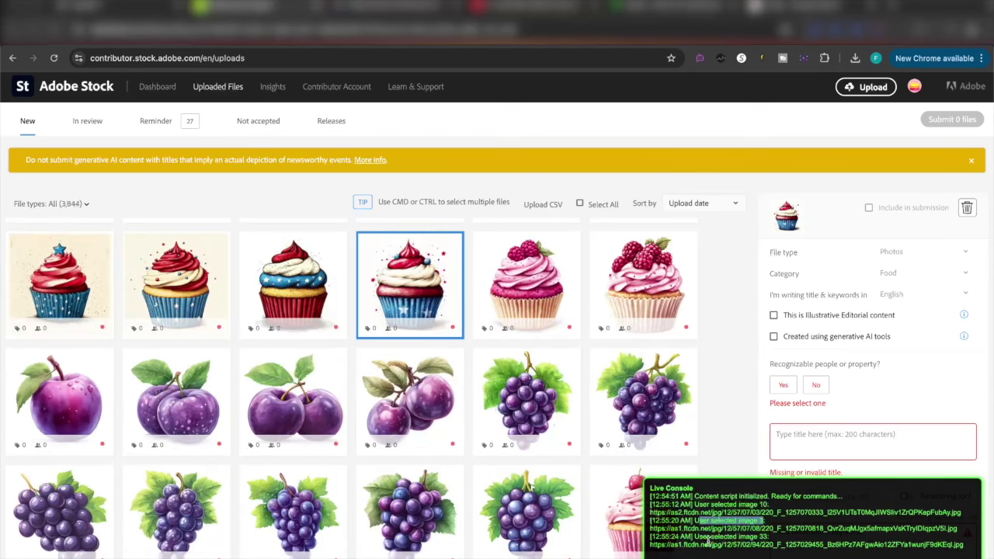
drag(696, 537, 793, 545)
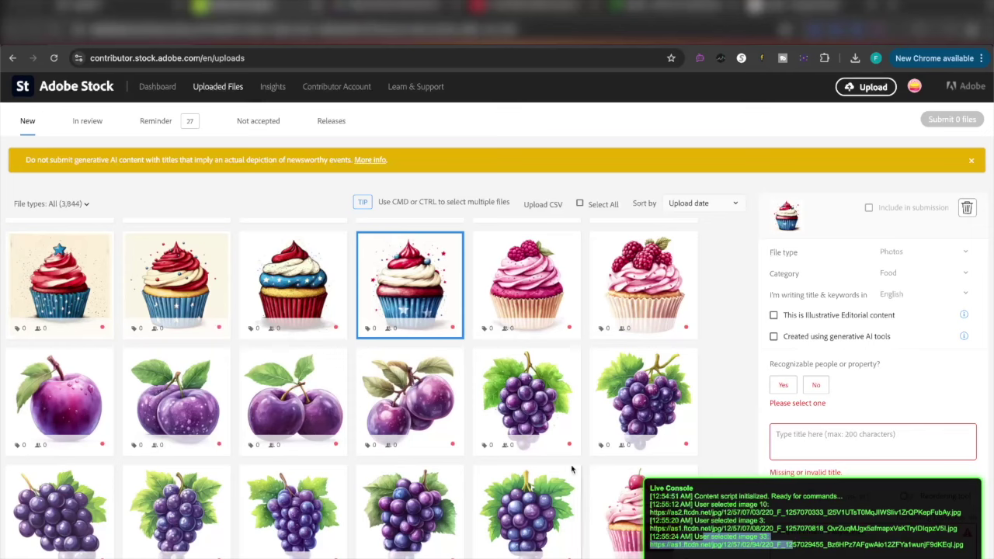
click(606, 403)
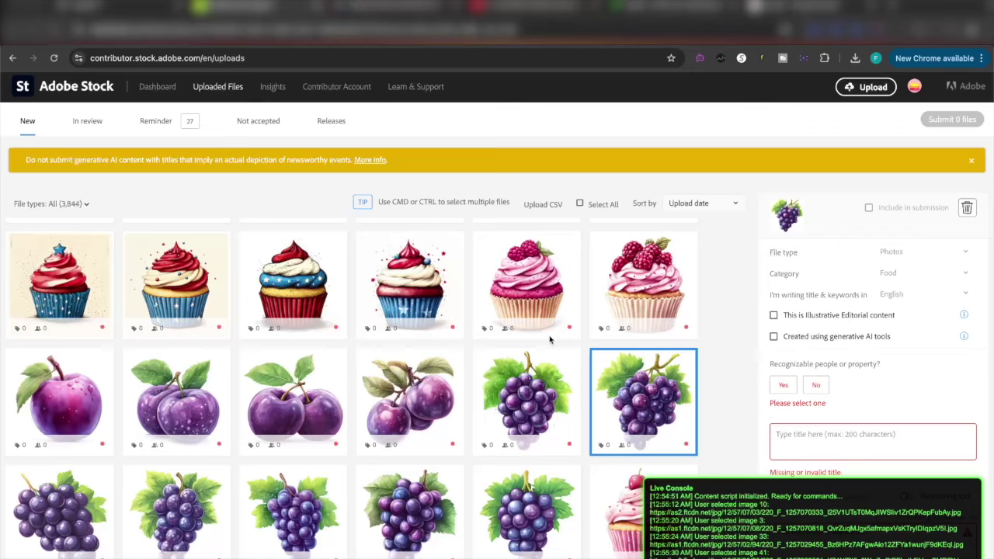
Step: Reload the Adobe Stock uploads page to reset the extension's Live Console
scroll(233, 349, down, 10)
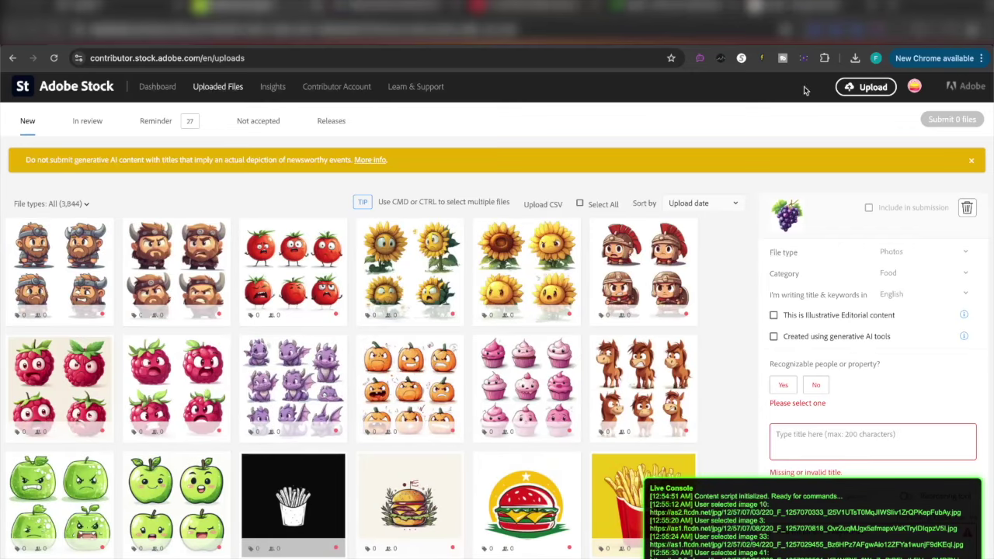
click(804, 58)
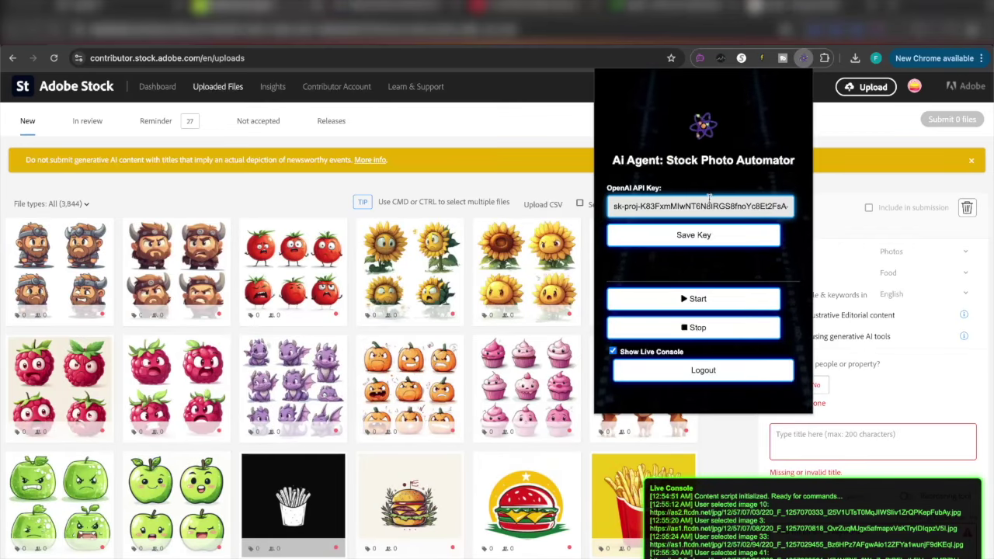
click(699, 299)
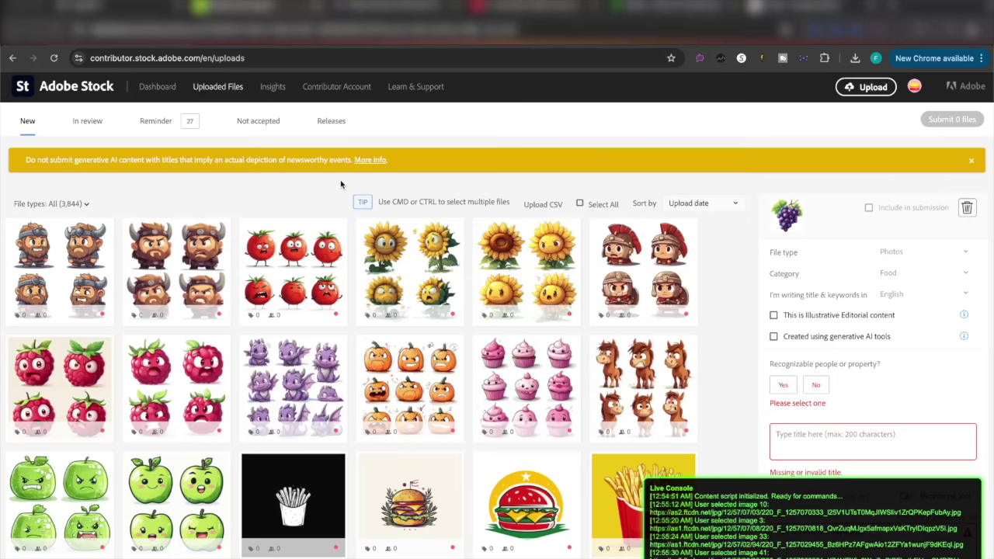
right_click(486, 134)
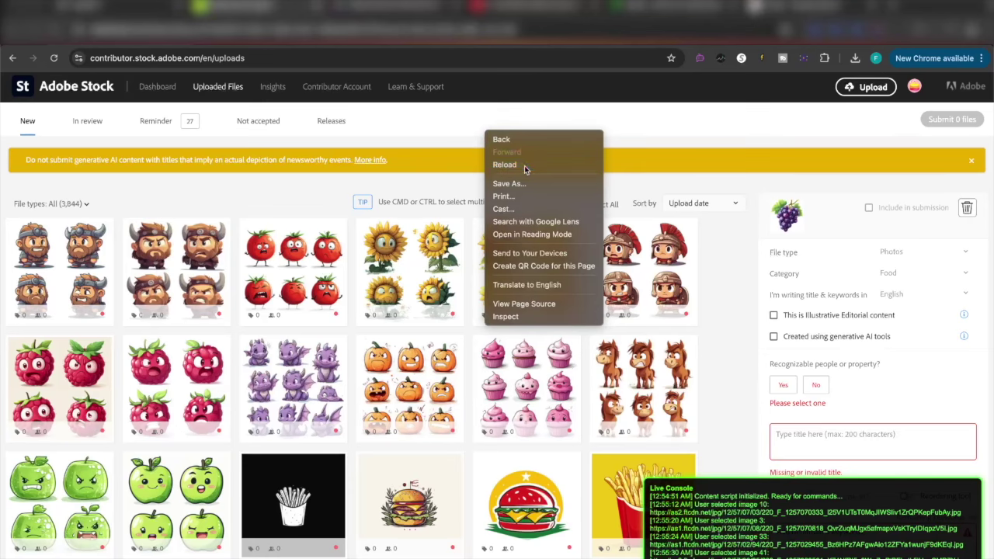
click(525, 165)
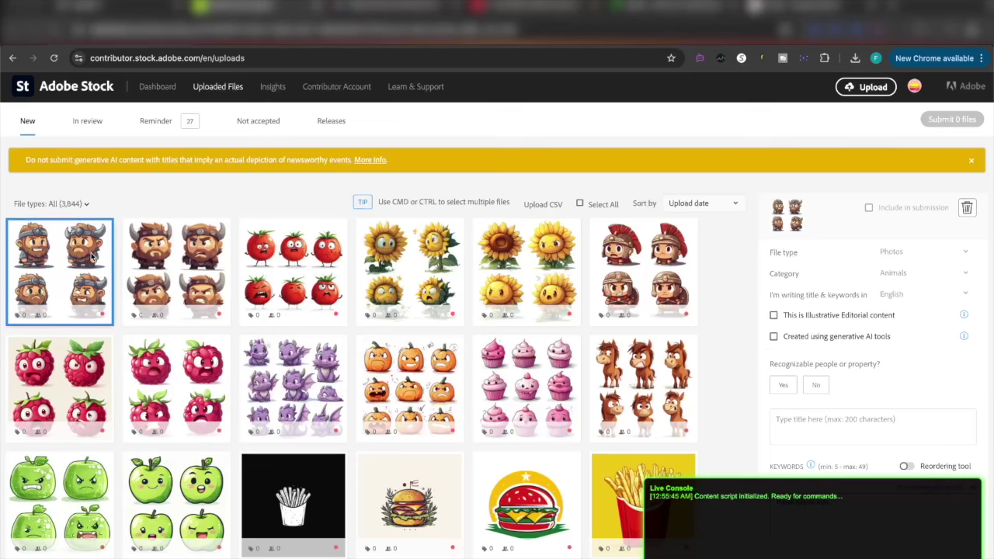
Step: Select the first Viking characters image and start the AI Agent title and keyword automation from it
mouse_move(92, 261)
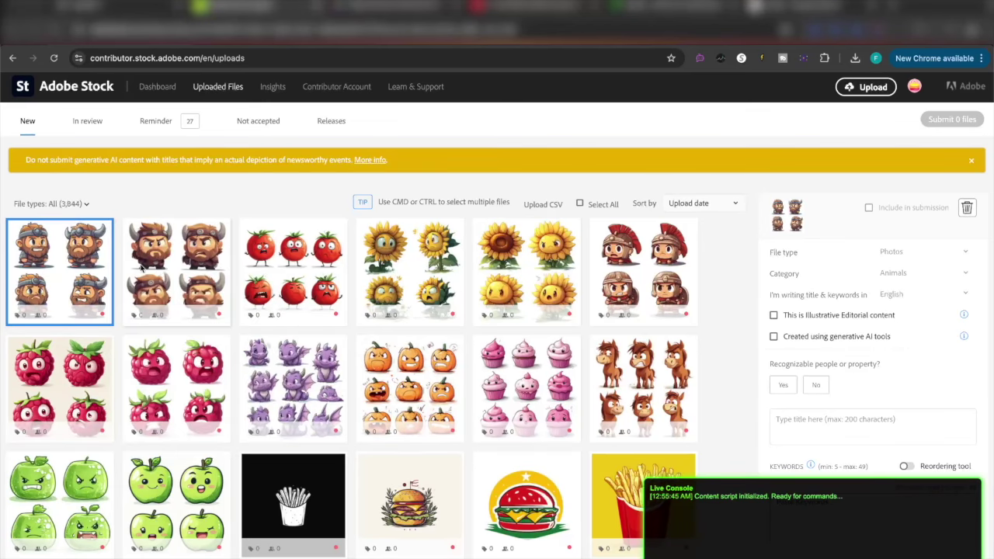
click(34, 266)
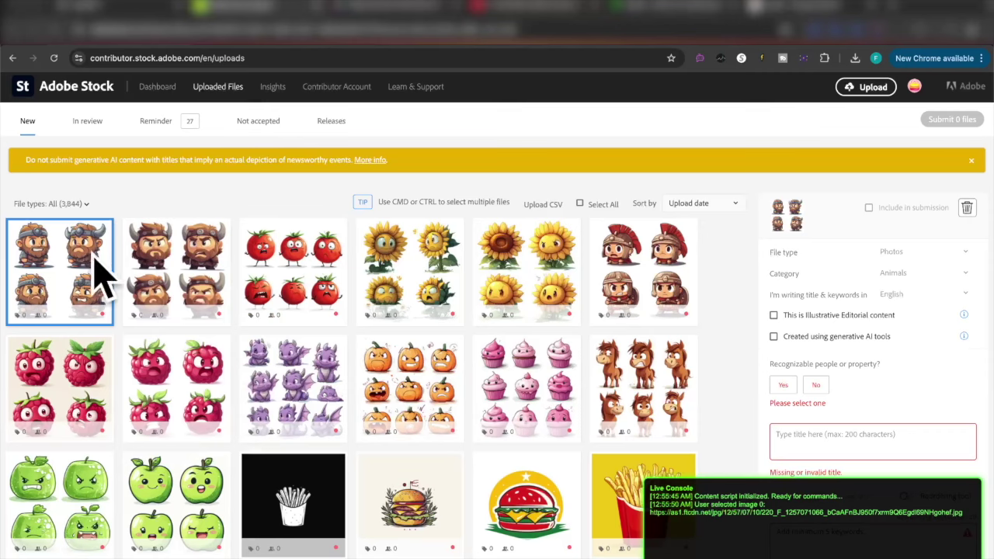
mouse_move(101, 269)
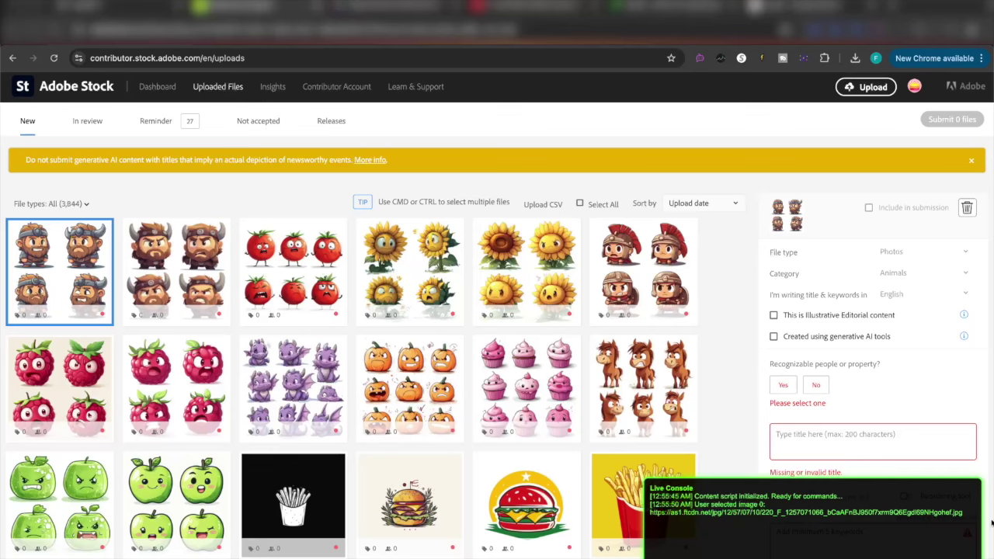
click(805, 60)
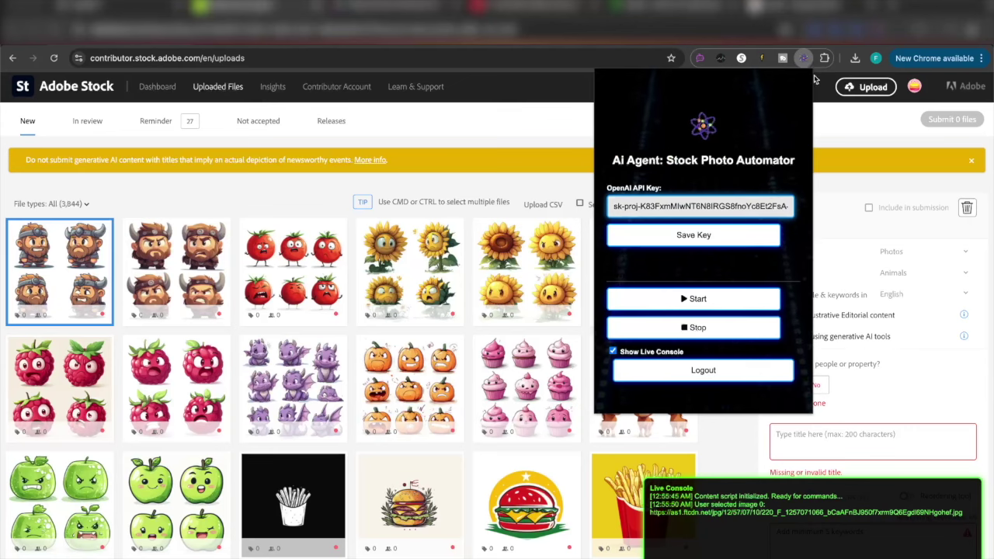
click(691, 298)
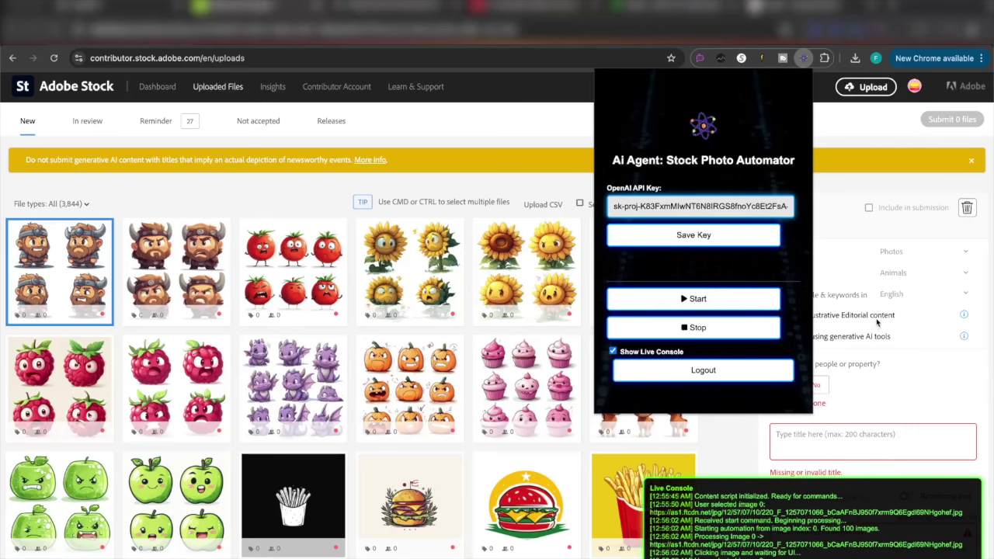
click(912, 343)
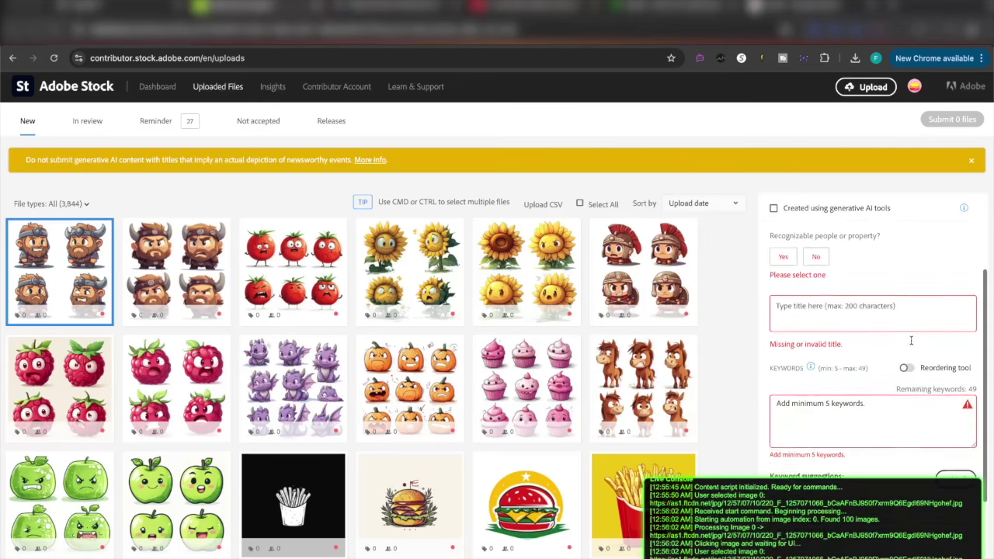
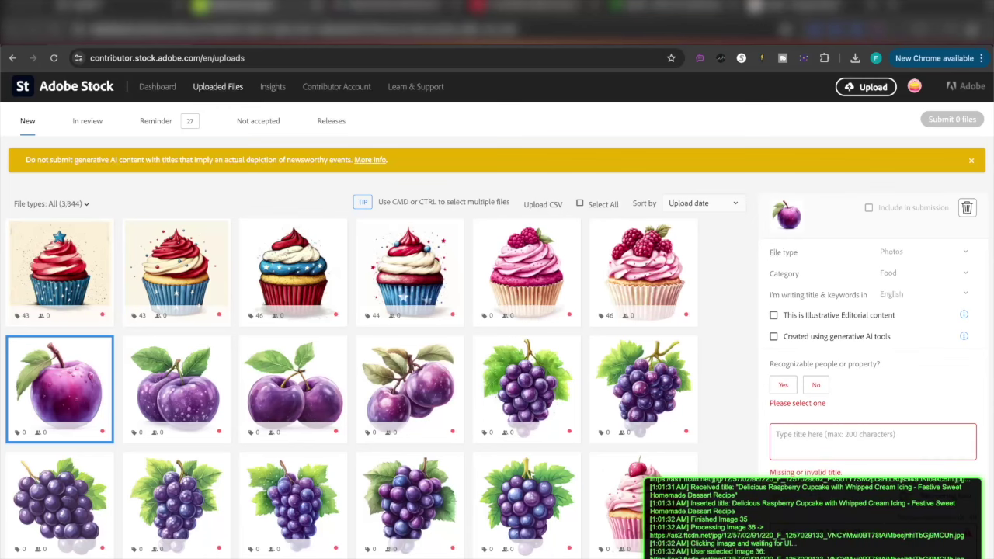
Step: Stop the running AI Agent automation and close the extension
click(804, 57)
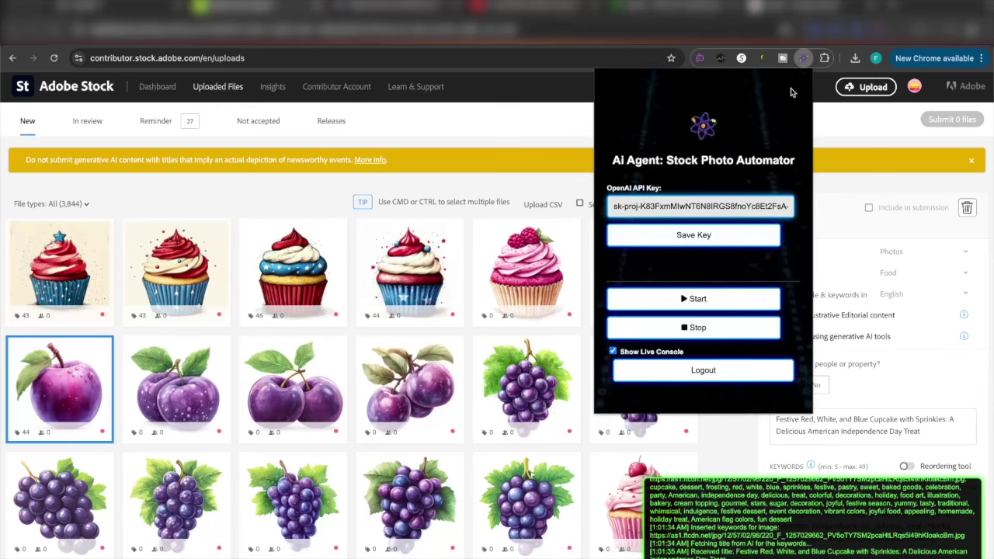
click(684, 328)
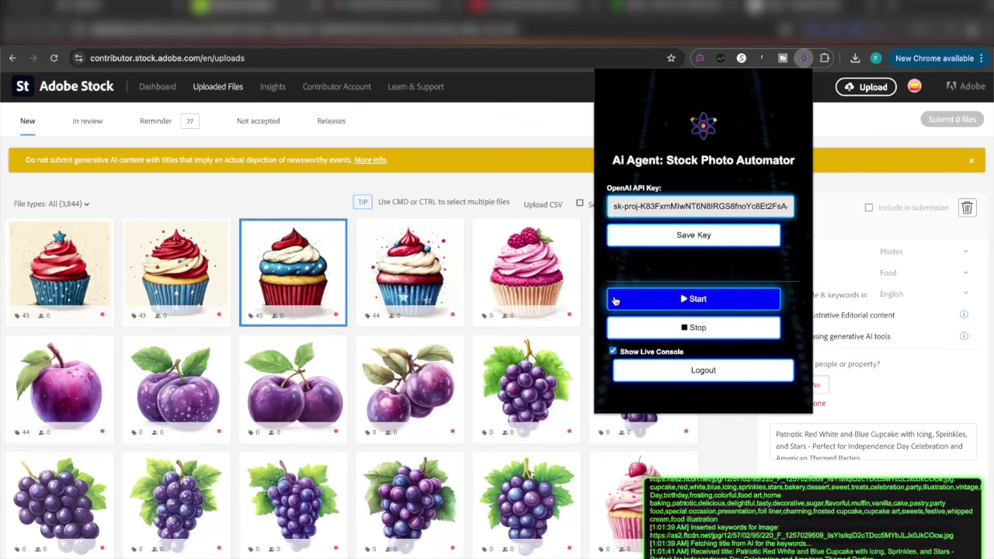
click(698, 326)
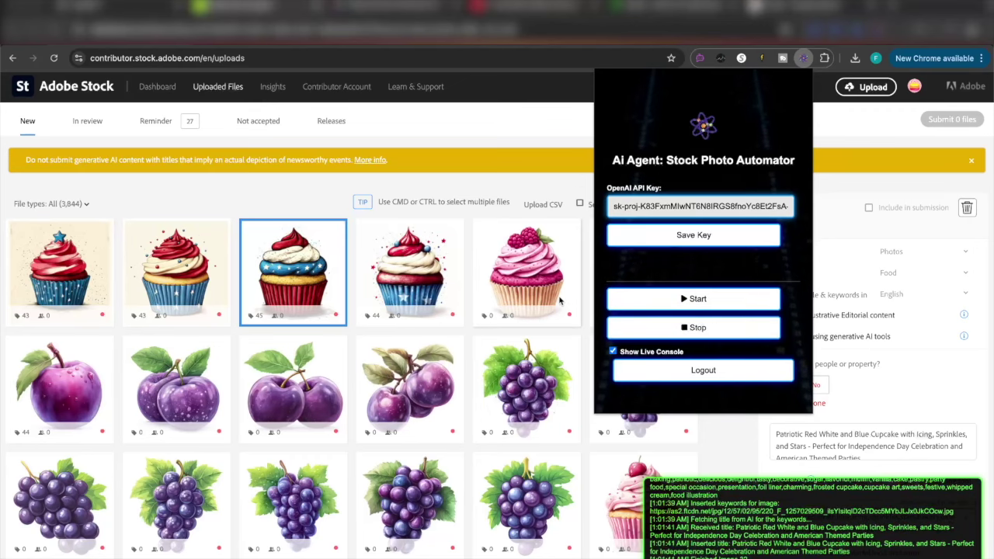
key(Escape)
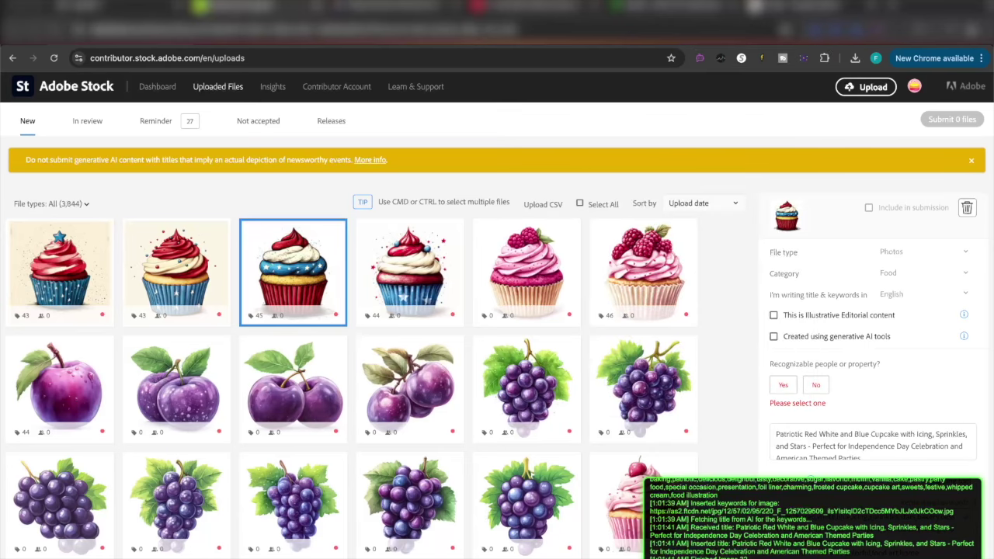
right_click(548, 119)
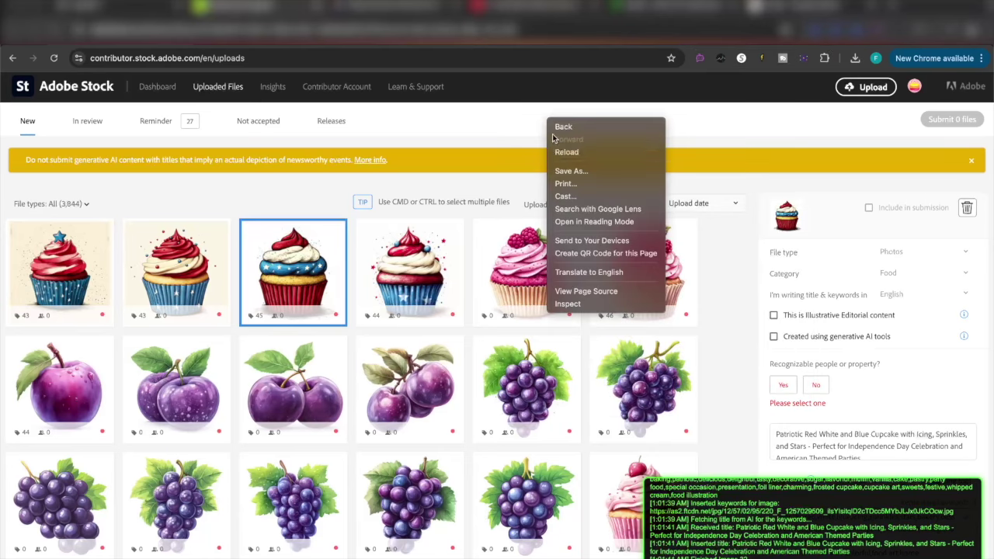
click(567, 152)
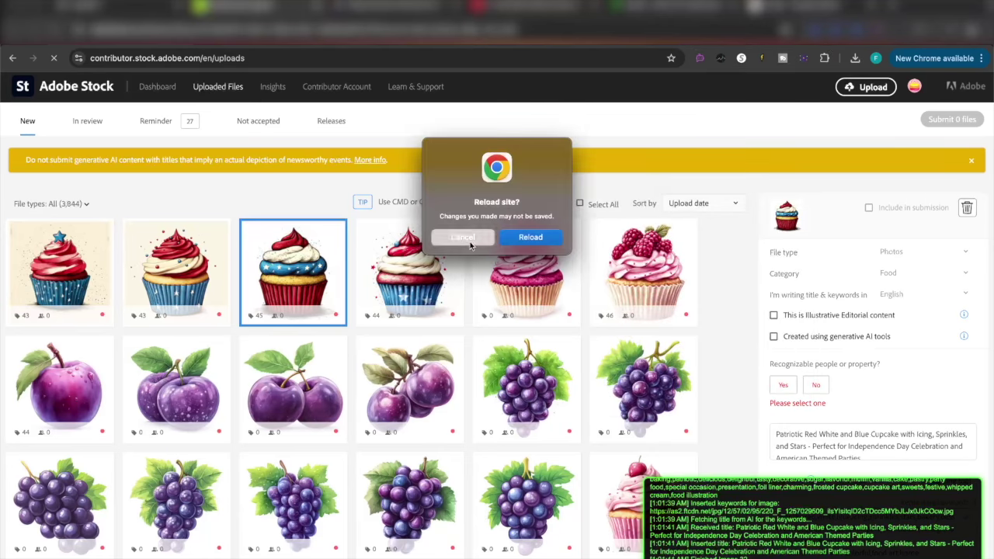
click(448, 238)
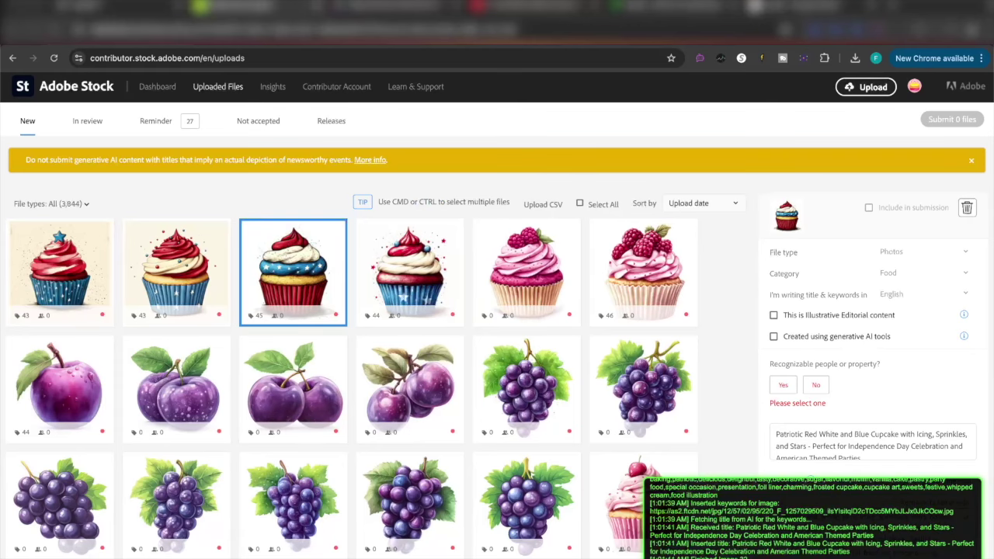
Step: Check the keywords of the two pink raspberry cupcake images, selecting each in turn
scroll(546, 374, up, 1)
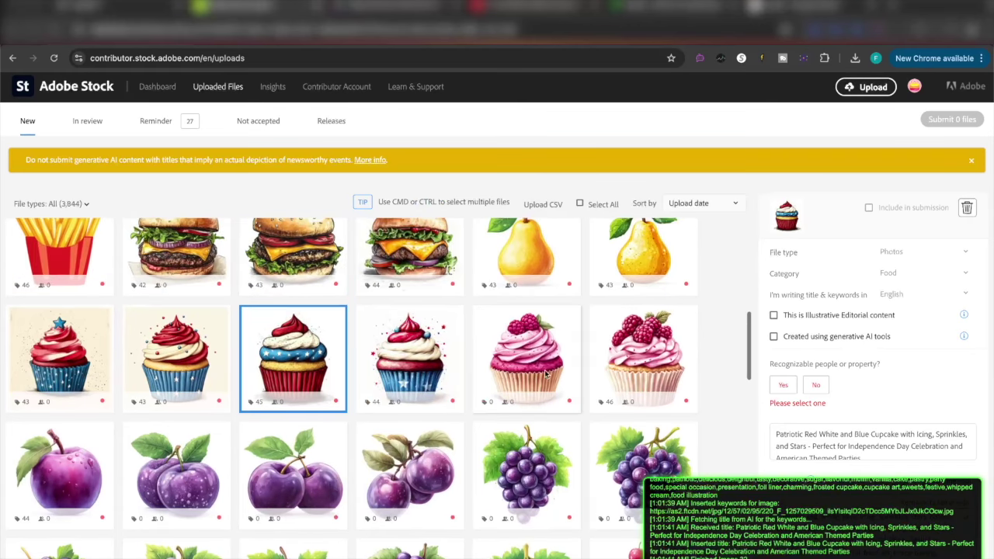
click(621, 364)
scroll(761, 413, down, 3)
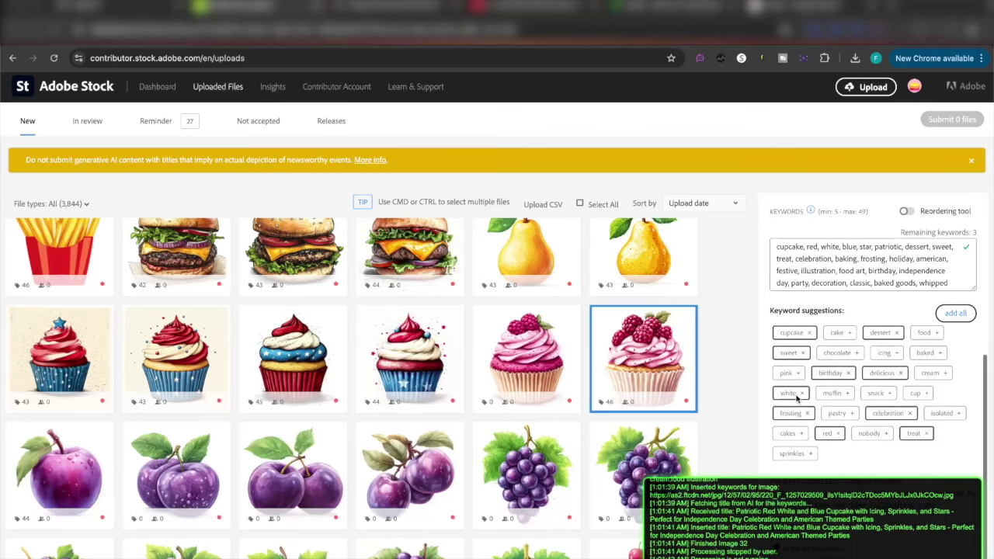
scroll(565, 395, down, 1)
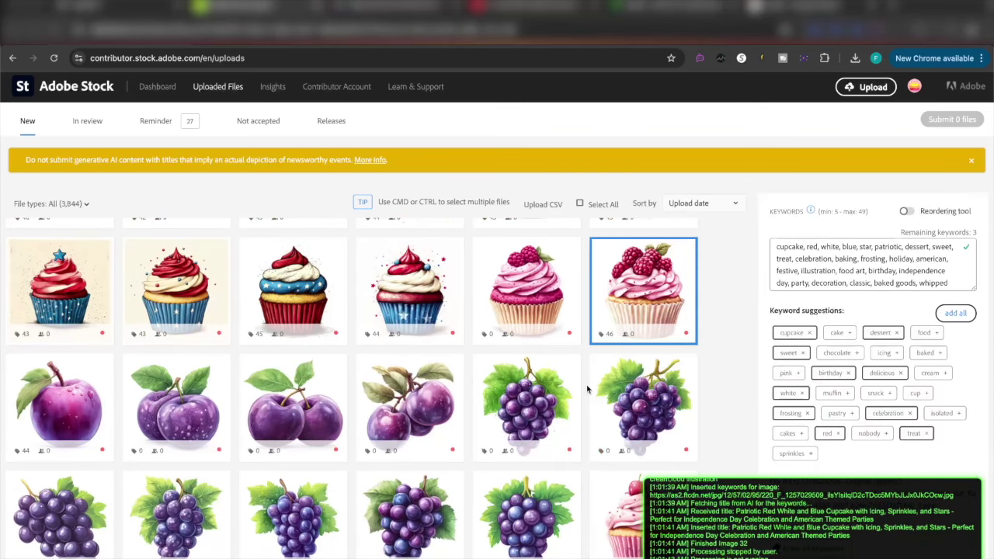
click(565, 338)
click(545, 369)
click(548, 336)
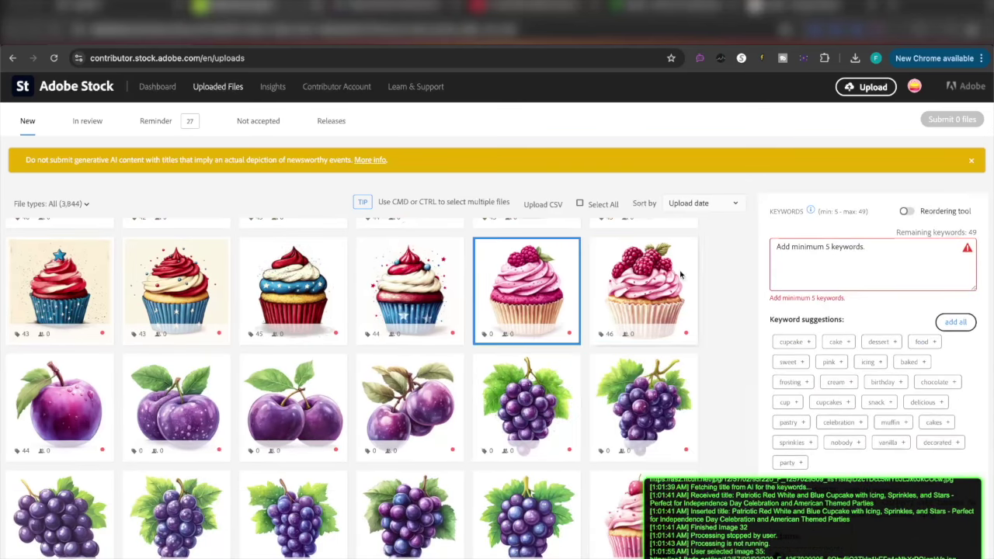
Step: Reload the uploads page and select the pink raspberry cupcake image that still has no keywords
right_click(728, 266)
click(744, 304)
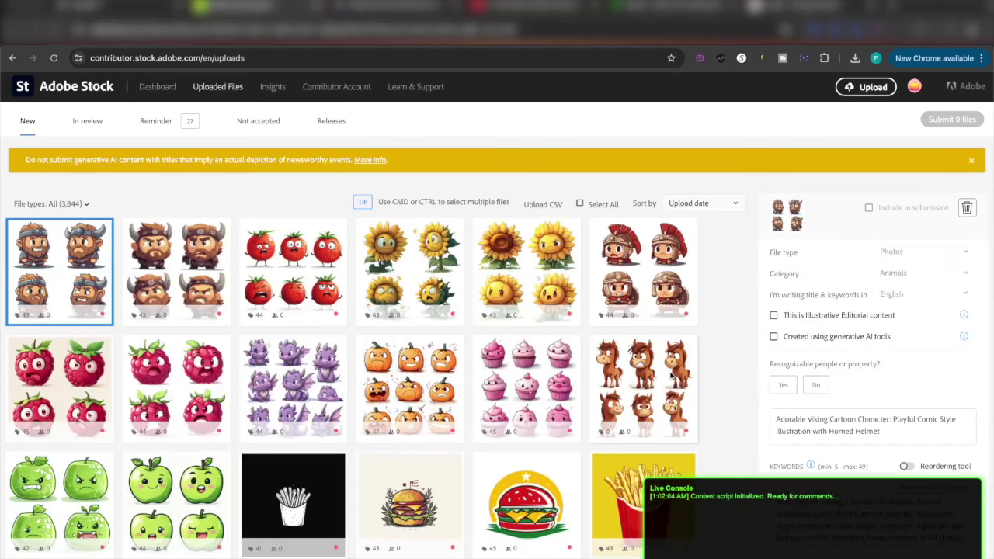
scroll(744, 306, down, 10)
scroll(673, 376, down, 2)
scroll(671, 376, up, 4)
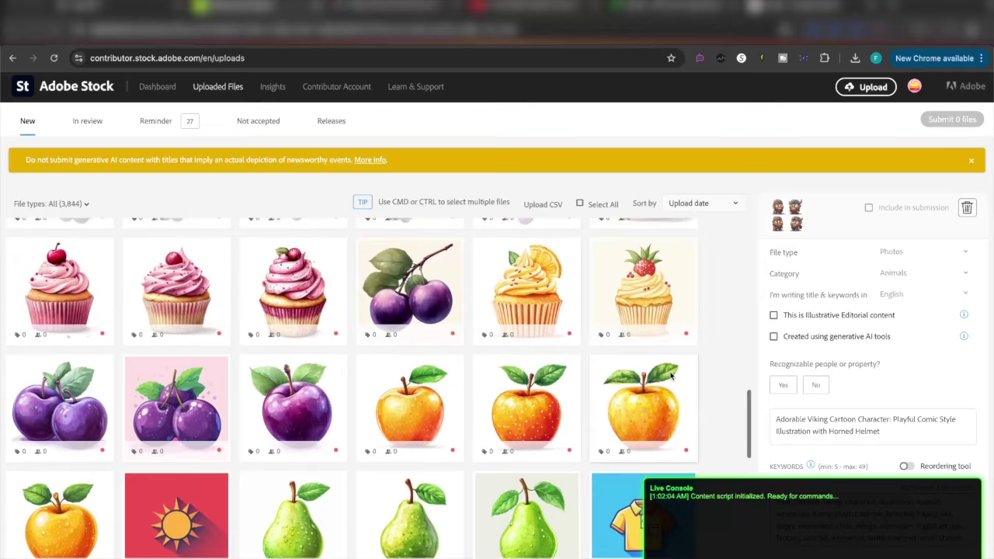
scroll(671, 376, up, 3)
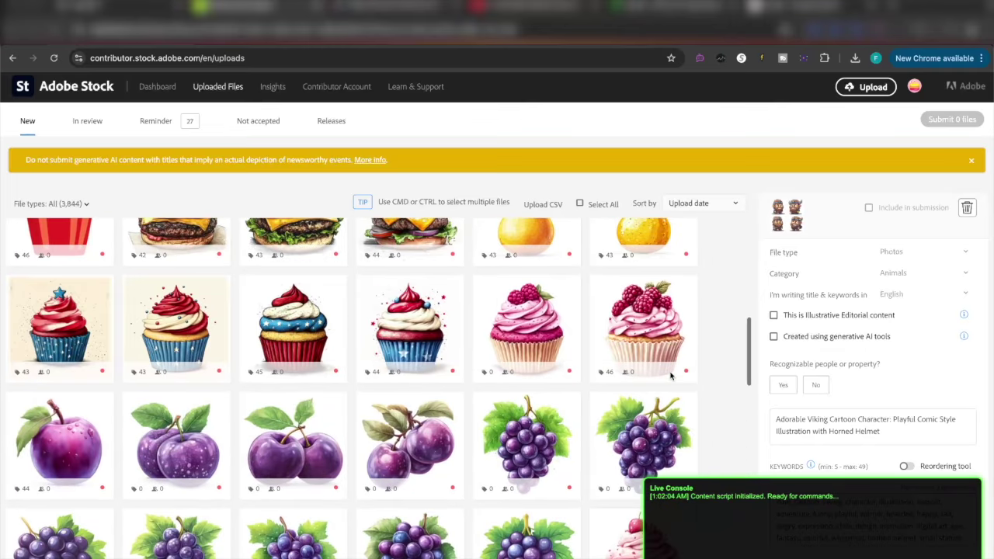
click(551, 411)
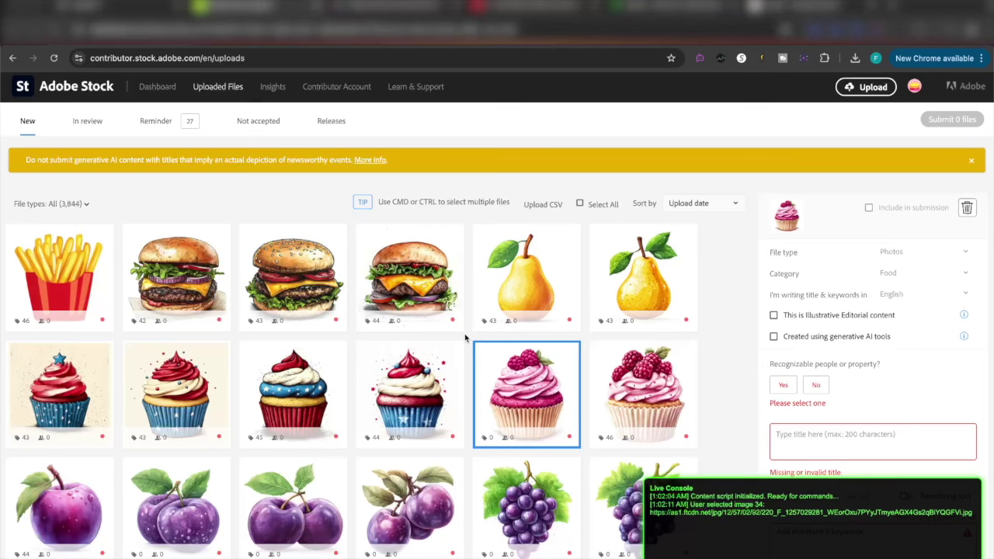
Step: Start the AI Agent automation from the selected cupcake image and follow its progress down the image grid
click(798, 60)
click(803, 151)
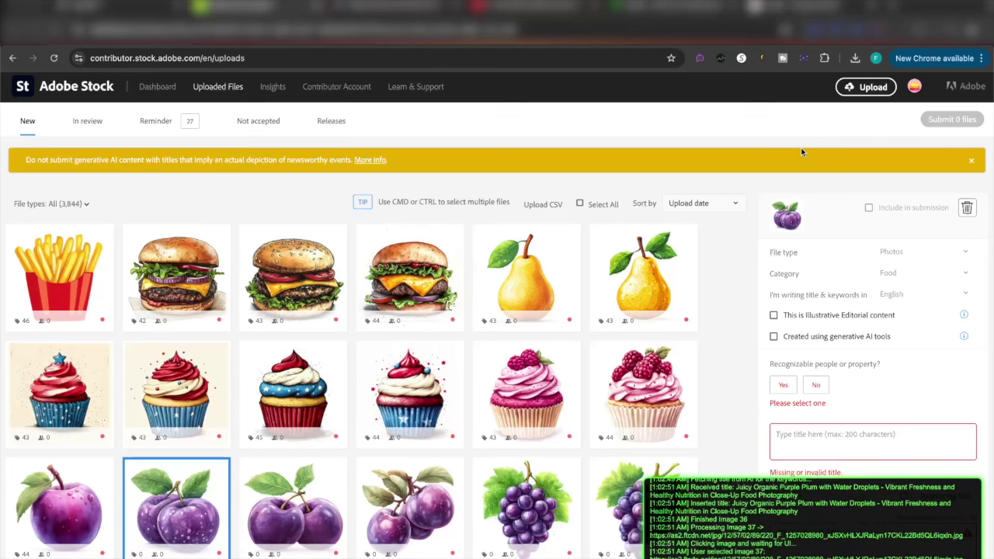
scroll(725, 330, down, 3)
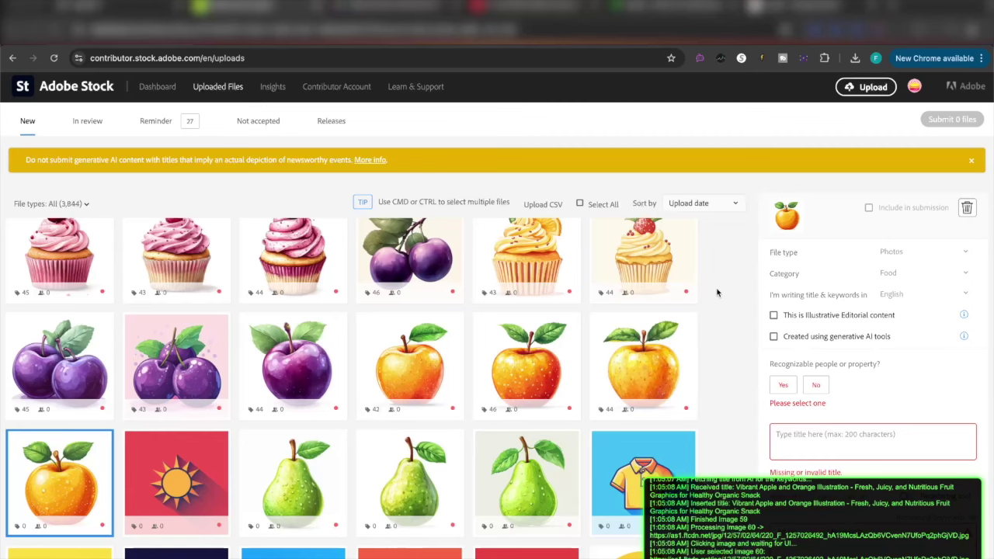
scroll(718, 293, down, 3)
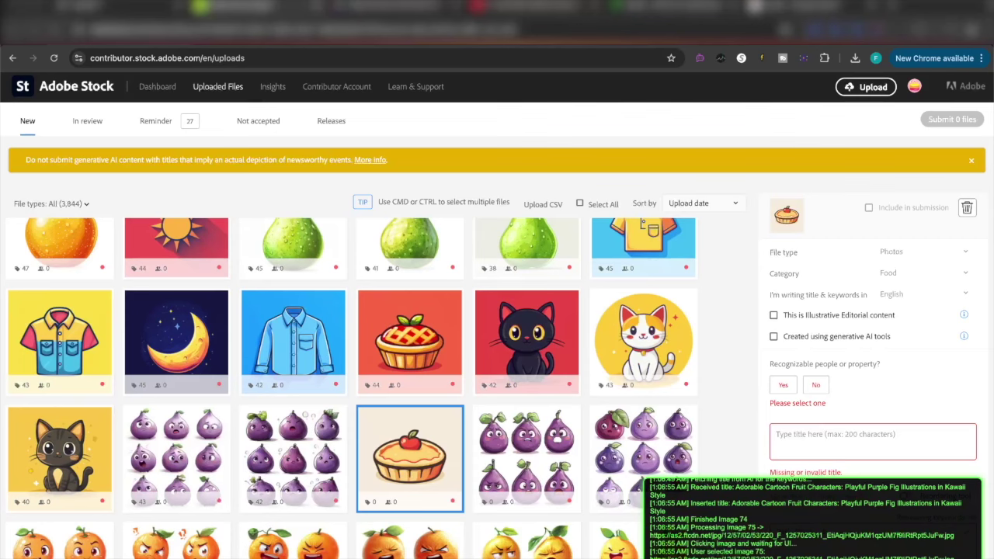
Step: Stop the automation after the apple pie image and check the title and keywords inserted for it
click(804, 59)
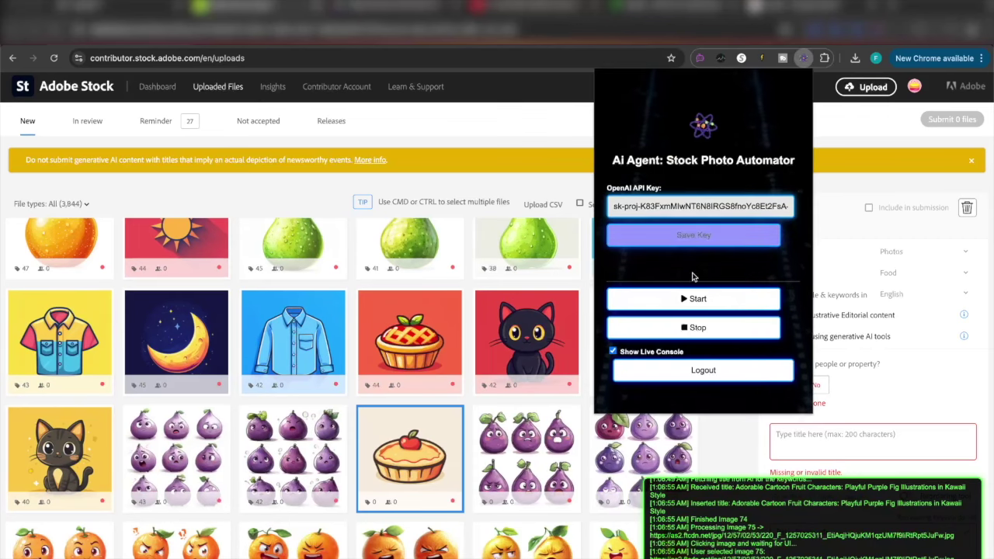
click(685, 328)
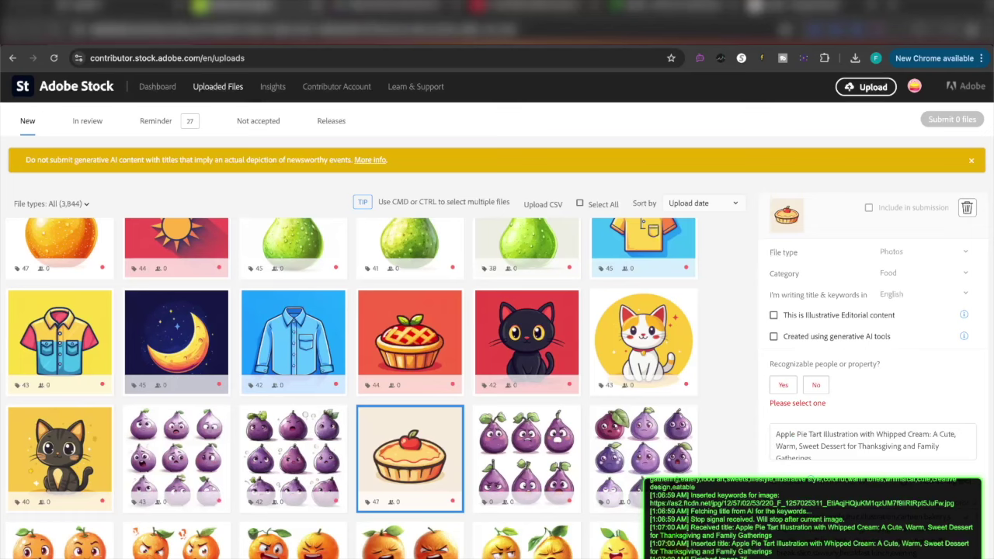
click(804, 57)
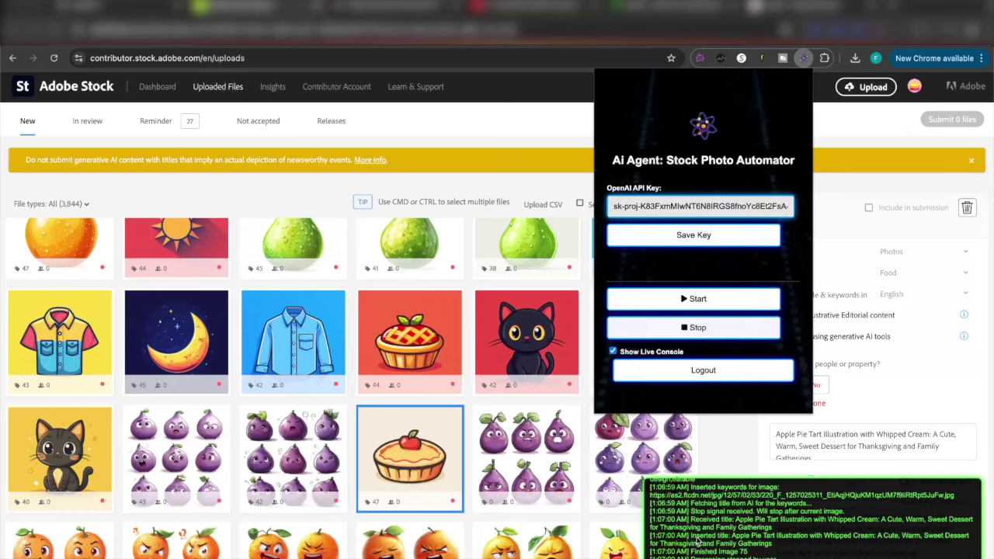
click(684, 299)
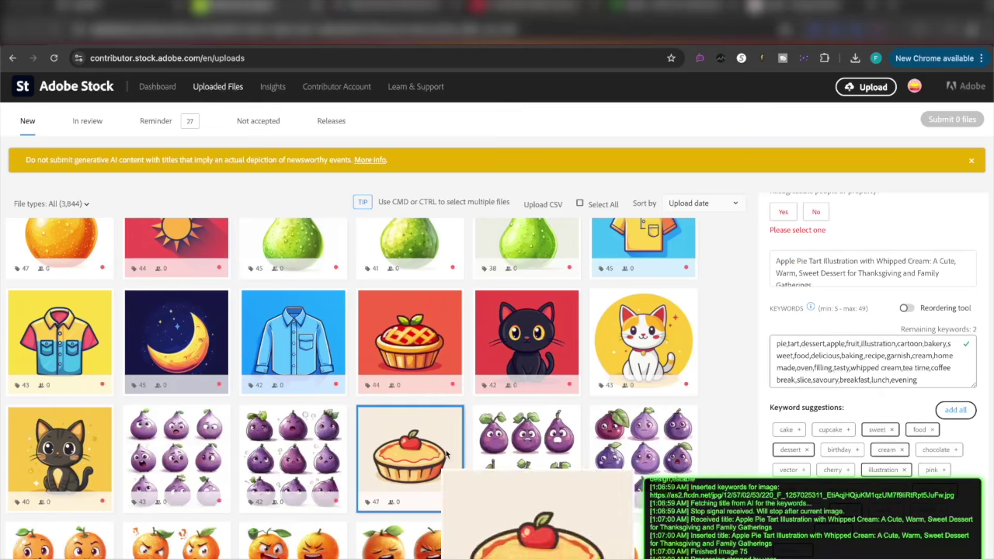
Step: Reload the uploads page and select the purple fig image next to the apple pie that still has no keywords
right_click(755, 300)
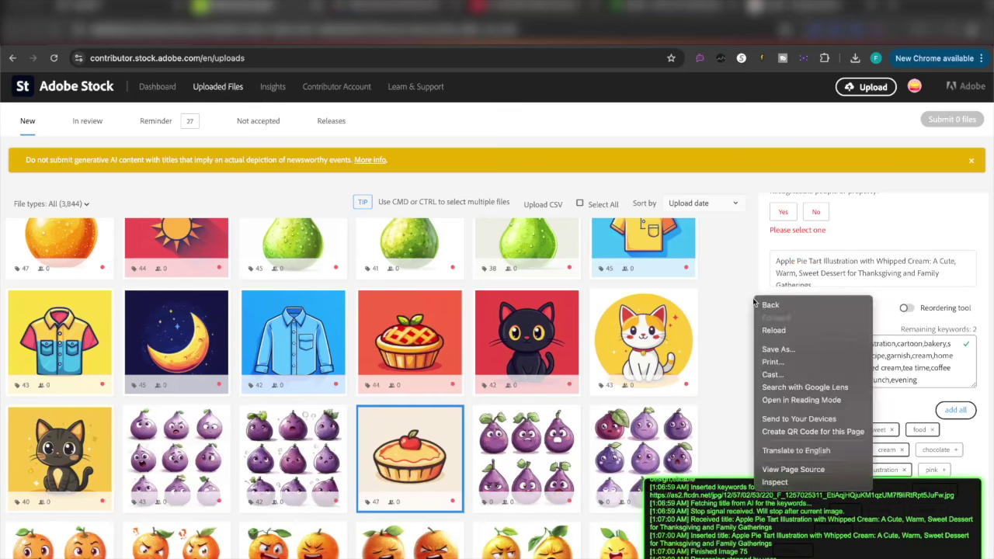
click(773, 332)
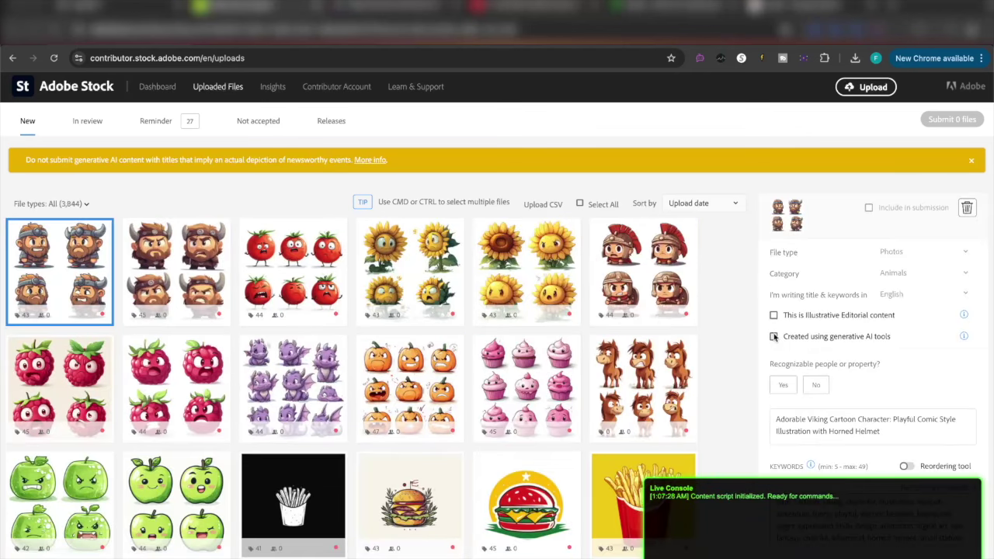
mouse_move(672, 375)
scroll(709, 320, down, 5)
scroll(698, 329, down, 15)
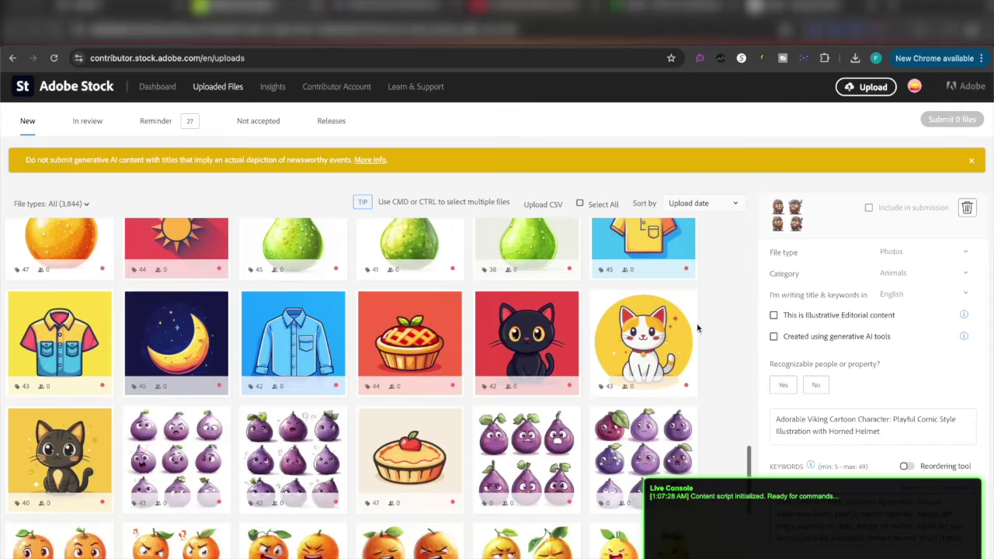
scroll(698, 328, down, 10)
scroll(544, 389, up, 1)
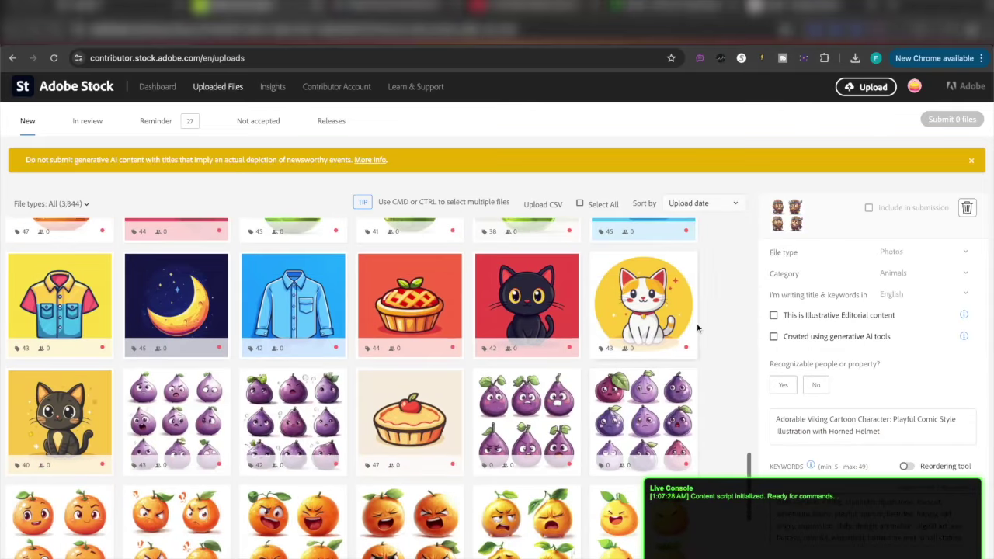
click(509, 423)
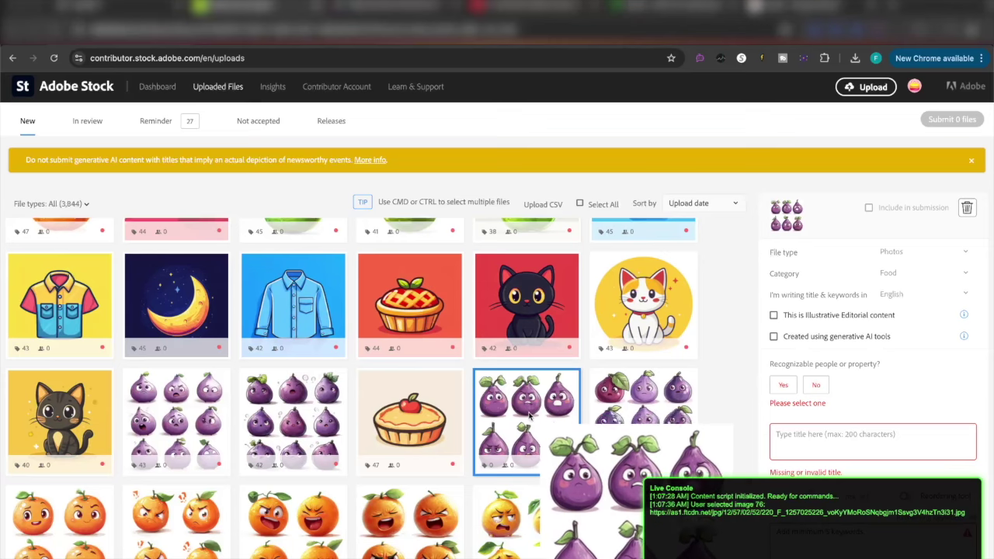
scroll(516, 396, down, 1)
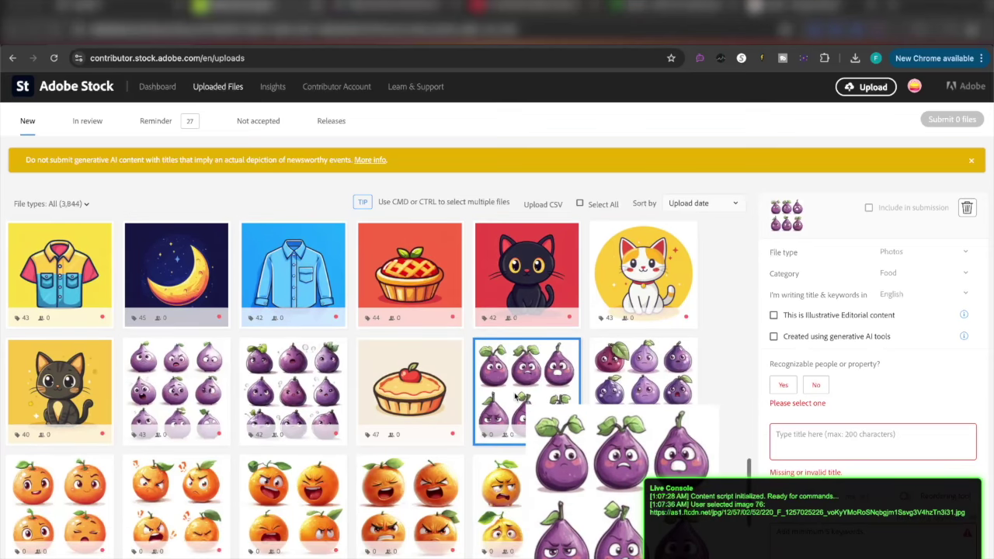
Step: Start the AI Agent automation from the selected purple fig image and let it run to the page's final image
click(804, 59)
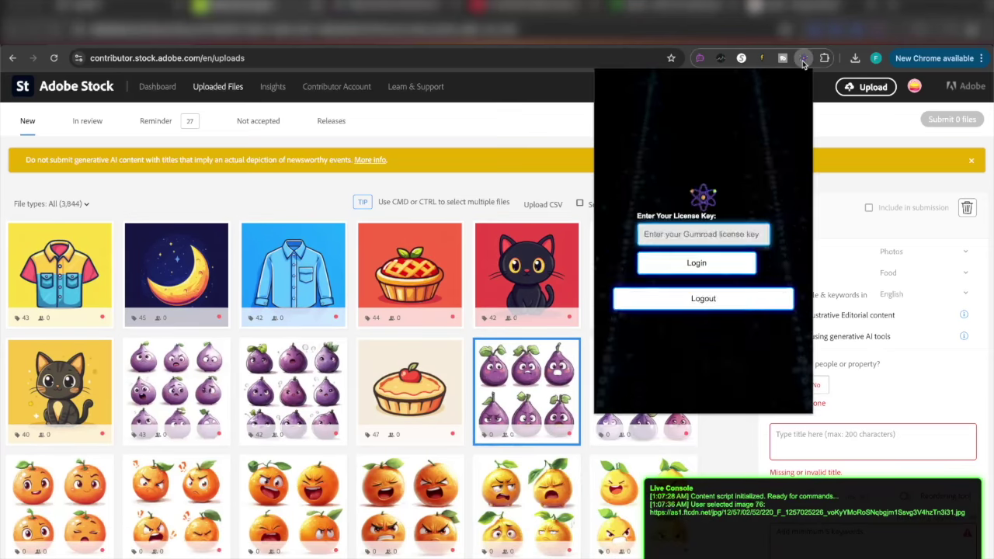
click(696, 299)
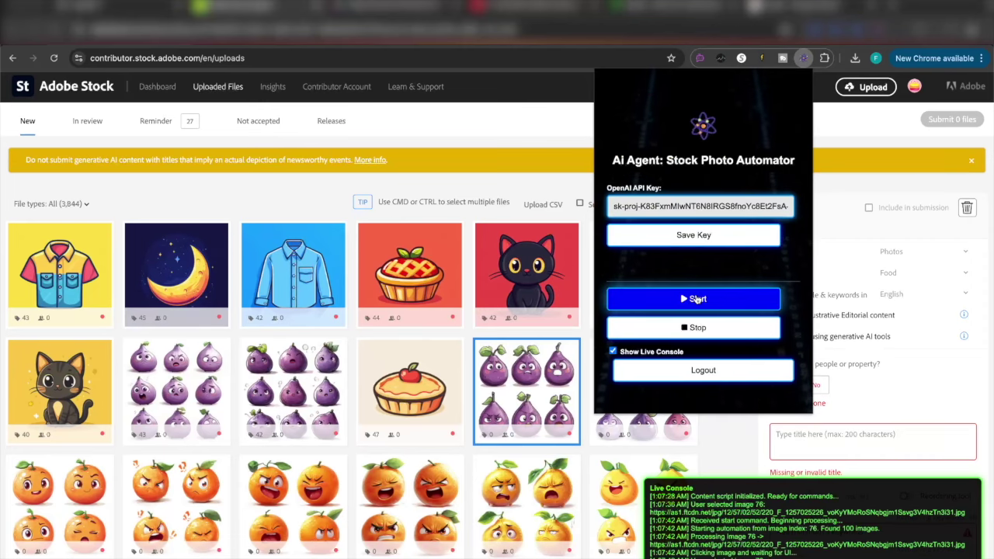
click(847, 144)
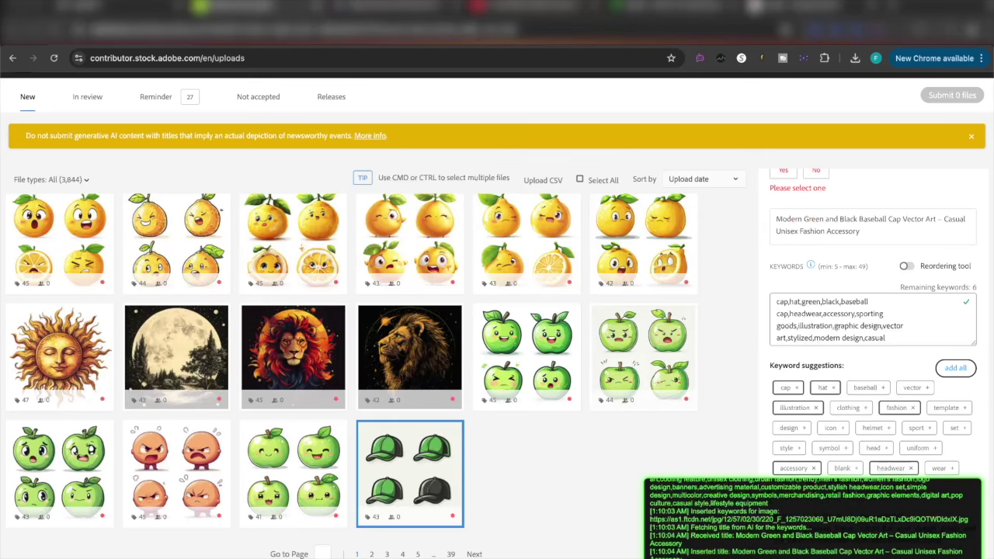
Step: Stop the AI Agent automation after the green and black baseball cap image and return to the image grid
click(804, 57)
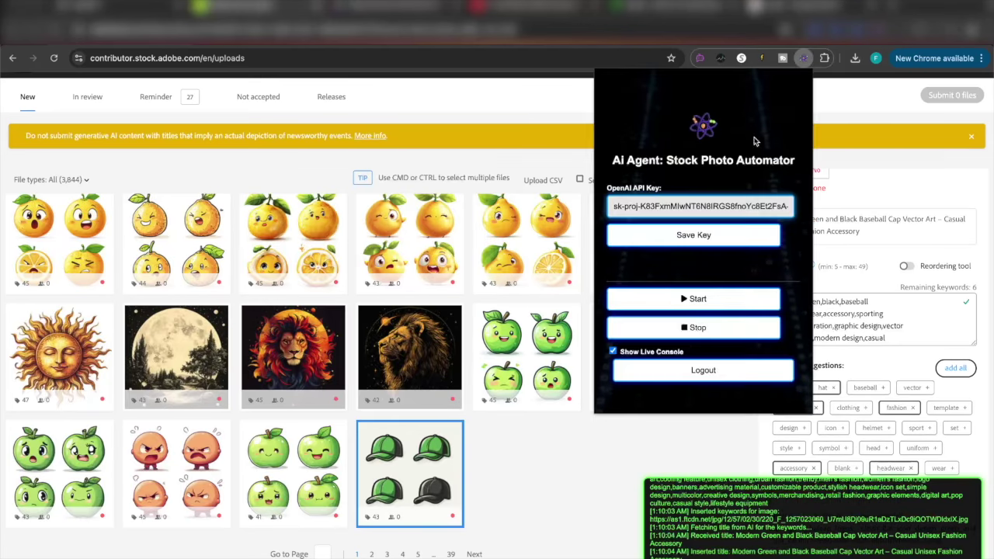
click(681, 327)
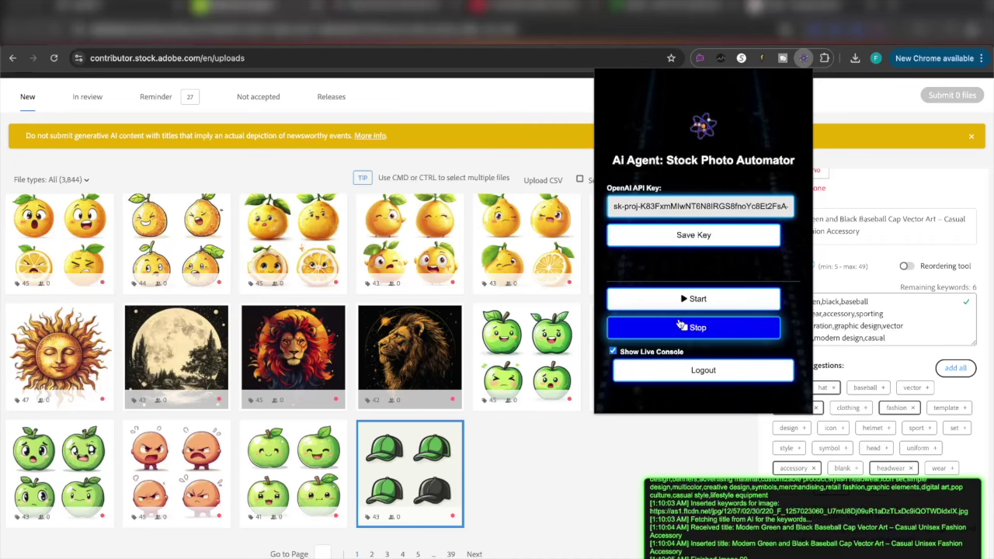
click(631, 448)
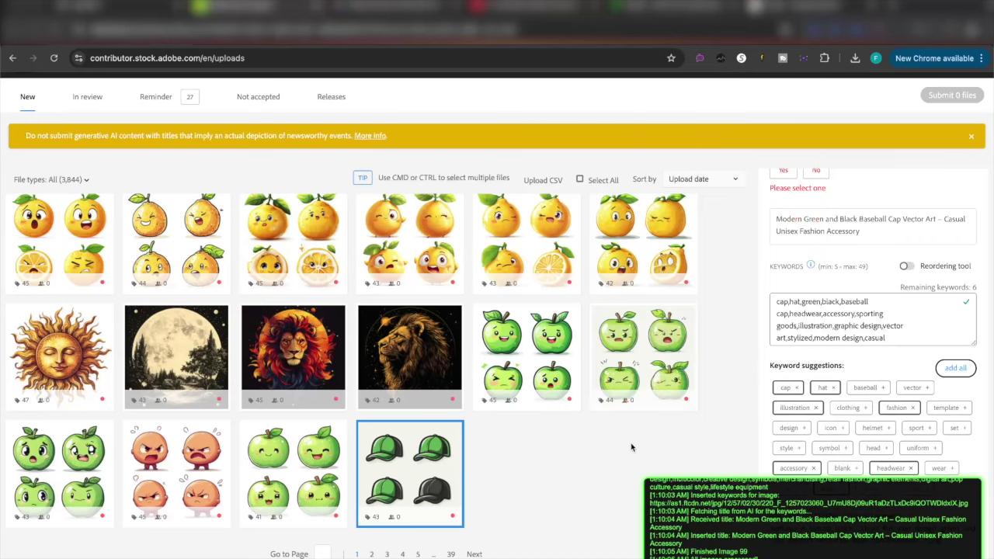
Step: Reload the uploads page and check the whole image grid for files that still lack keywords
right_click(734, 364)
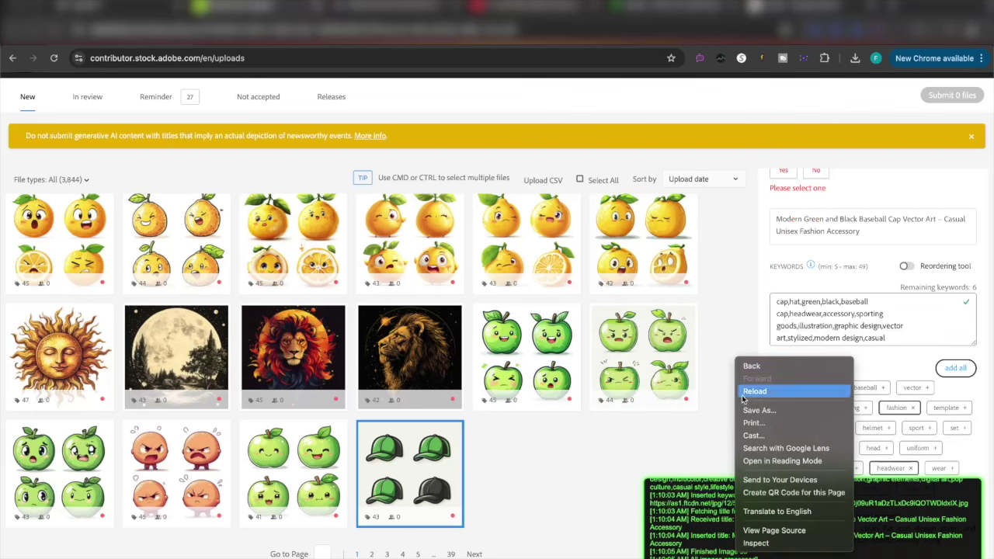
click(743, 394)
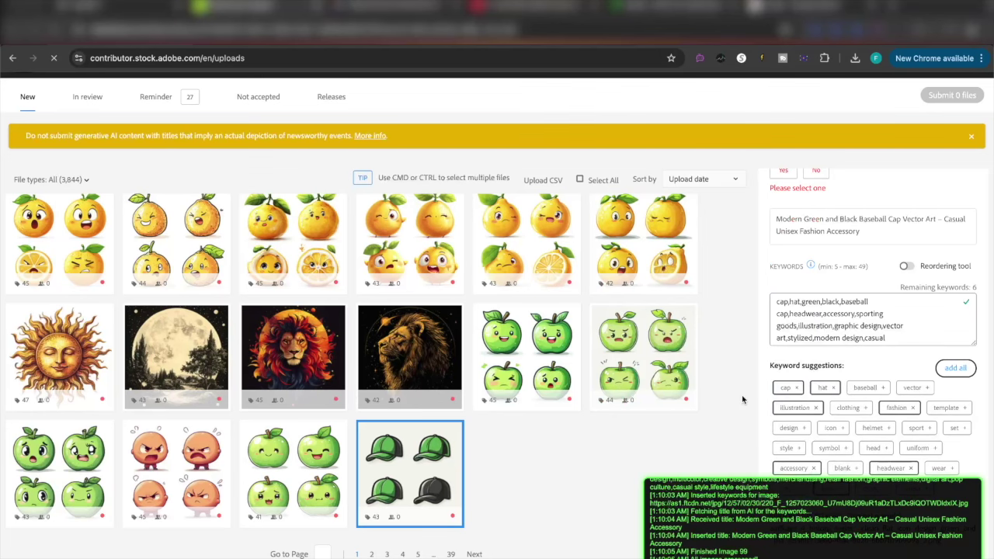
scroll(743, 399, down, 8)
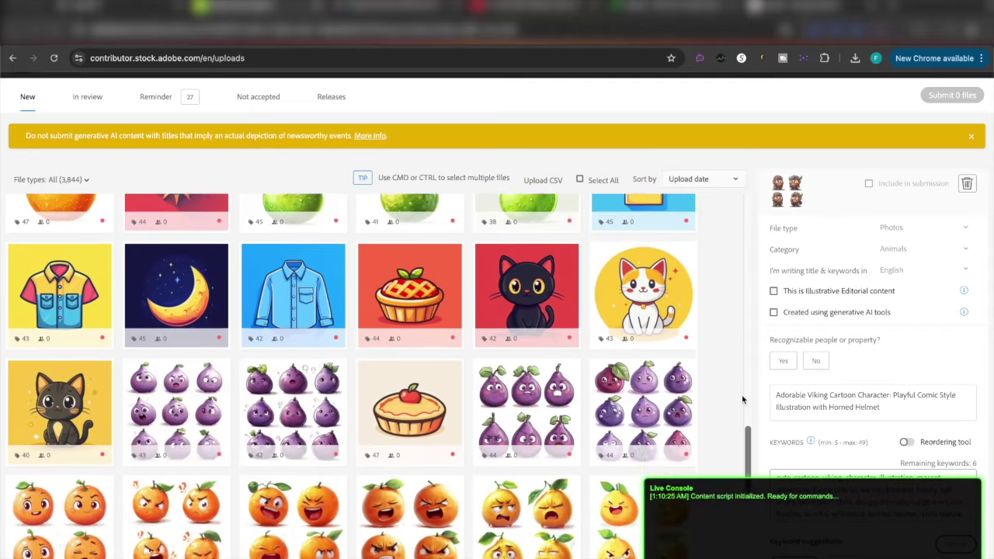
scroll(743, 399, up, 1)
scroll(743, 399, up, 10)
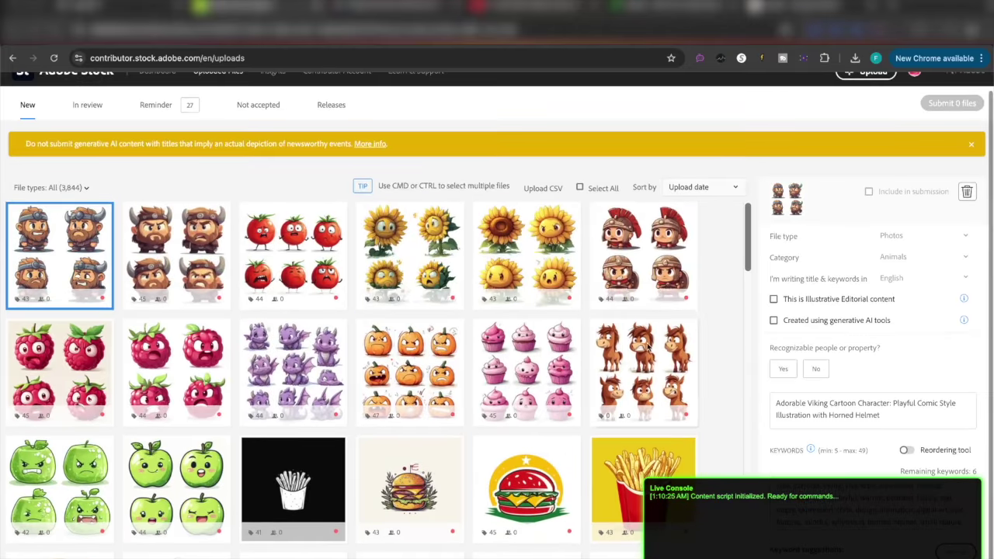
Step: Select the brown horse image that has no keywords, review its details and clear its title
click(649, 350)
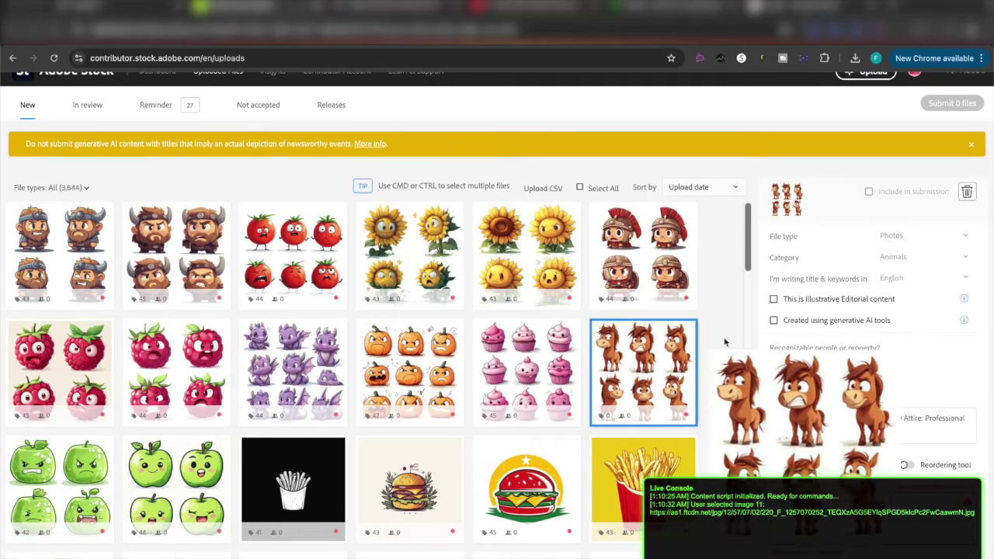
scroll(818, 412, down, 2)
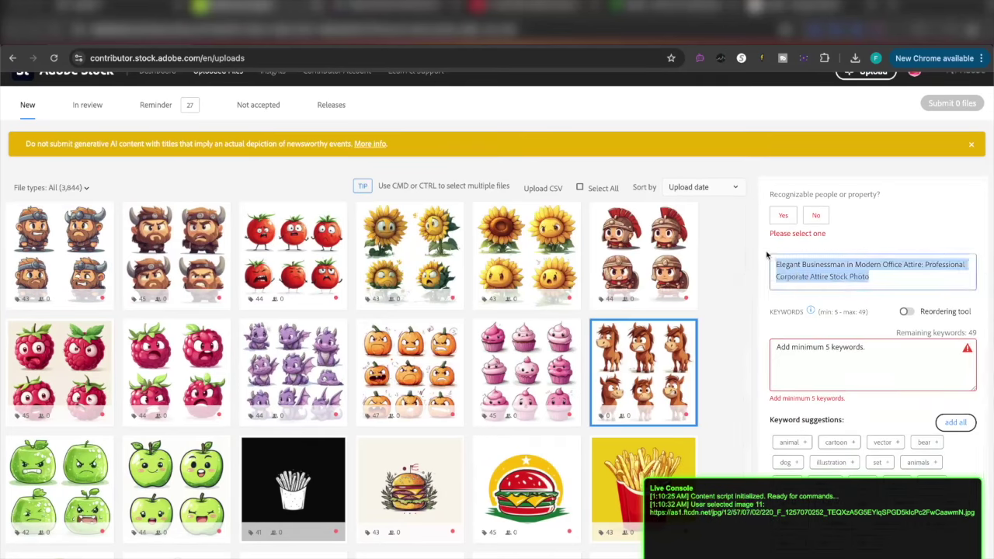
scroll(673, 394, down, 10)
scroll(673, 393, down, 15)
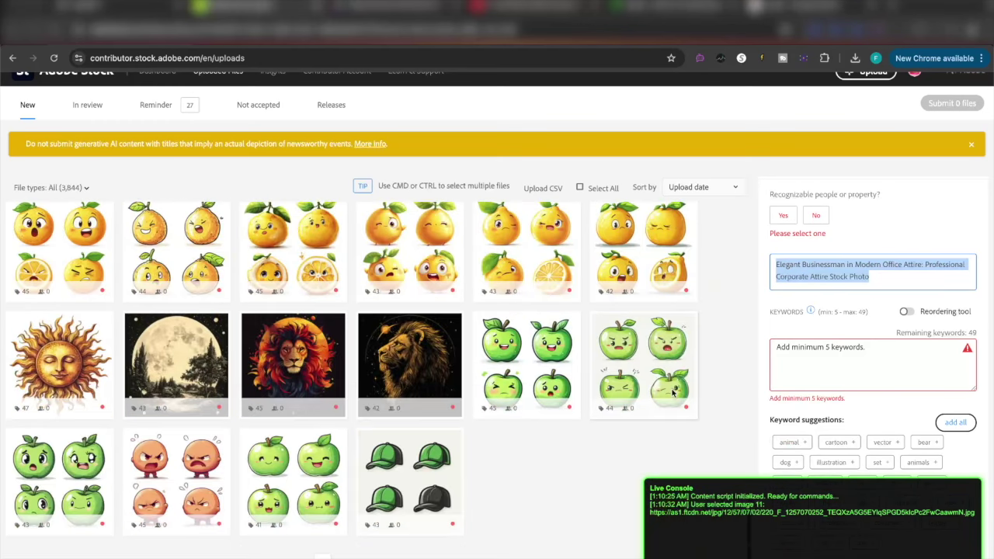
scroll(673, 394, up, 20)
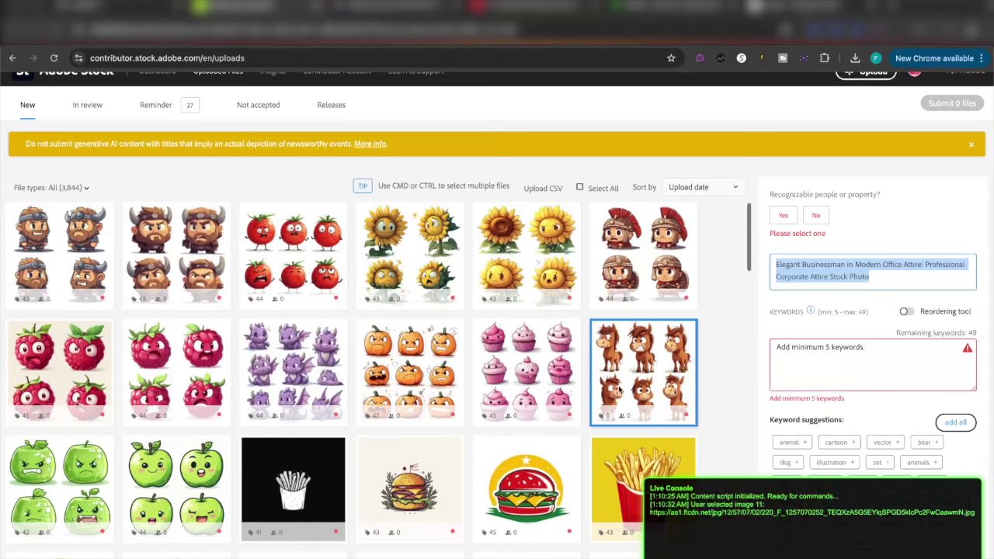
click(895, 278)
key(ctrl+a)
key(BackSpace)
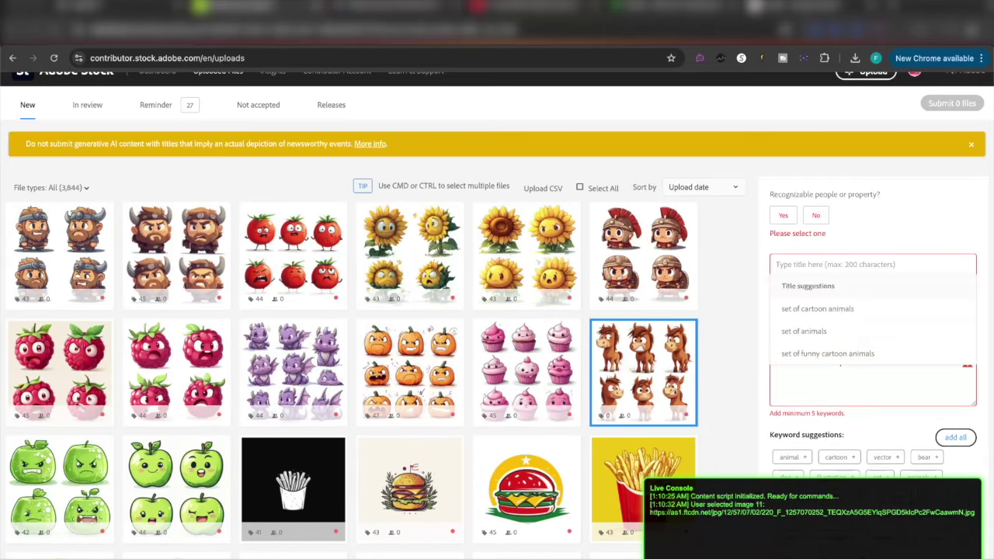
click(351, 357)
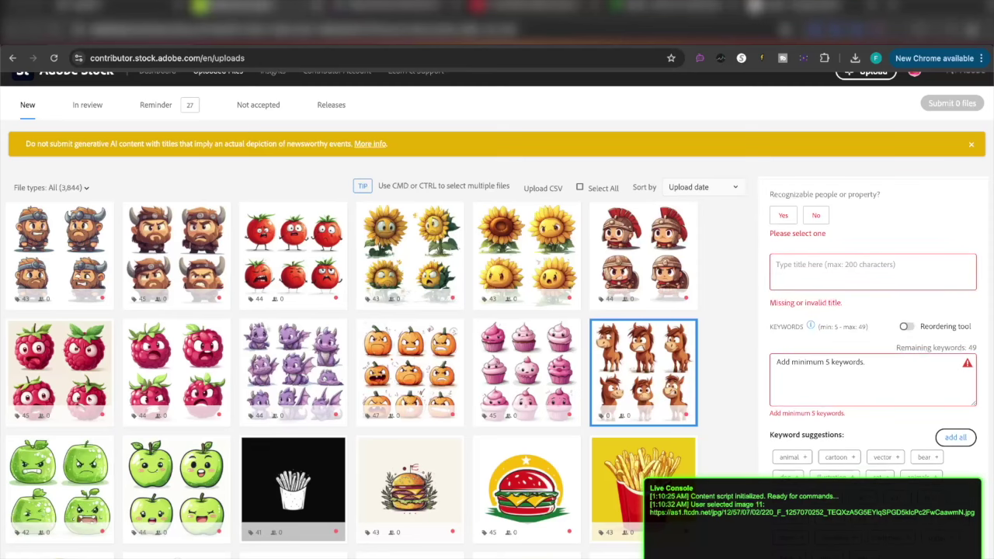
Step: Check the purple dragon, tomato and two Viking images near the start of the grid, selecting them in turn
scroll(351, 357, down, 3)
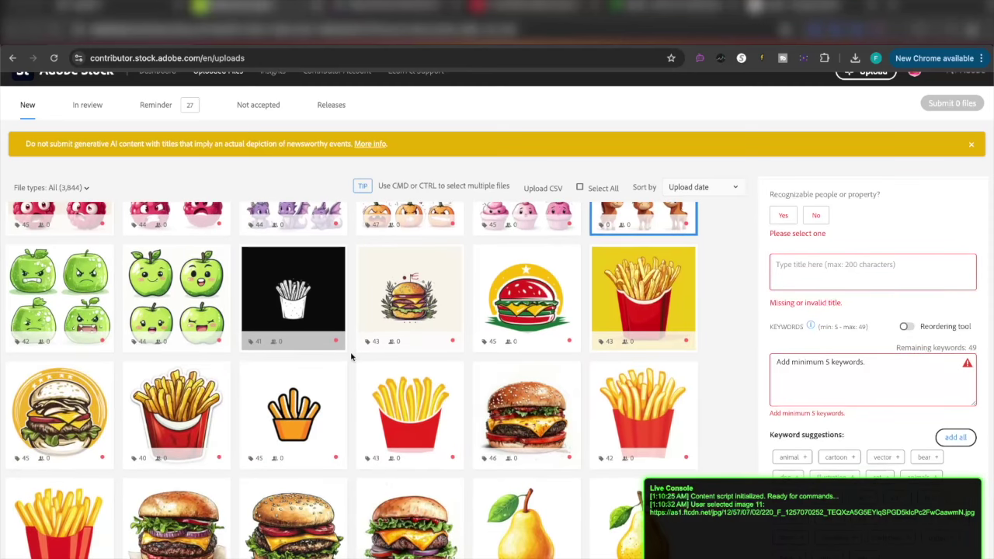
scroll(351, 356, up, 3)
click(347, 358)
click(284, 277)
click(142, 284)
click(262, 296)
click(141, 283)
click(95, 264)
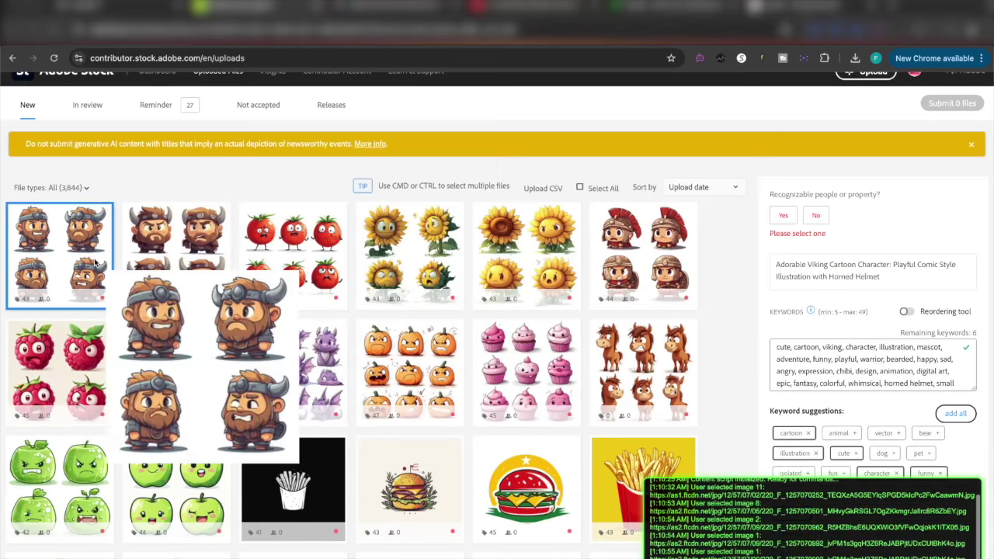
Step: Select all files and mark them as Illustrations created using generative AI tools, with no recognizable people or property
scroll(94, 265, down, 10)
click(579, 187)
scroll(815, 259, up, 3)
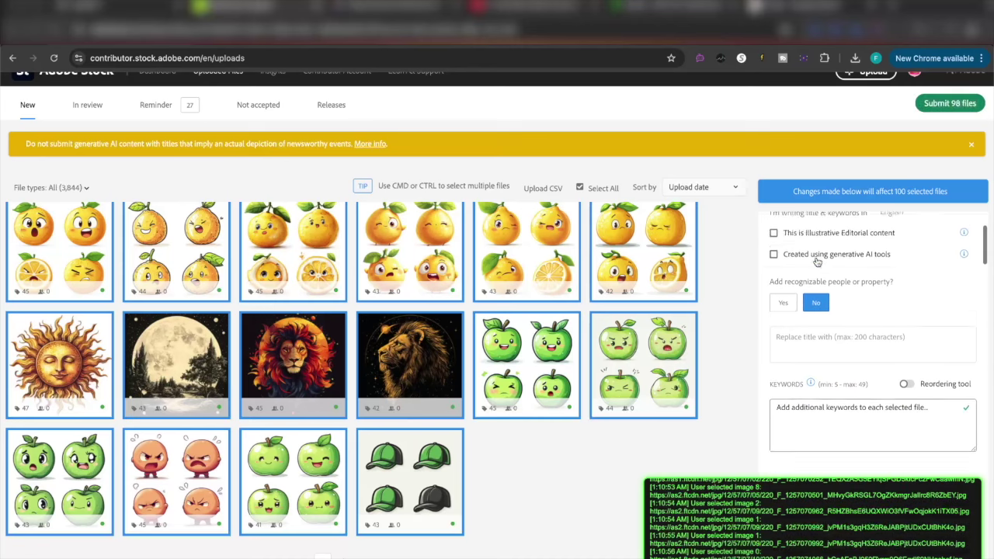
click(774, 311)
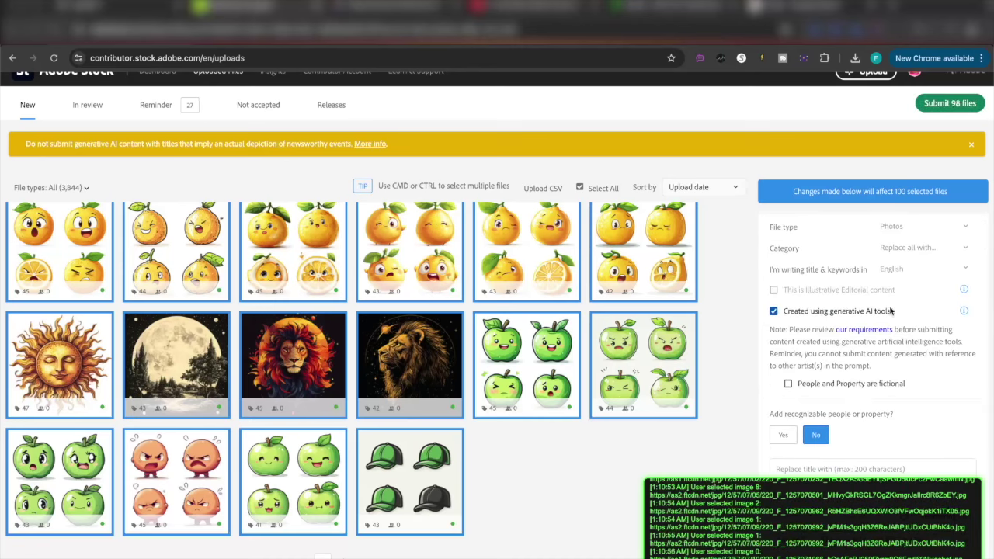
click(897, 227)
click(901, 215)
scroll(917, 280, down, 10)
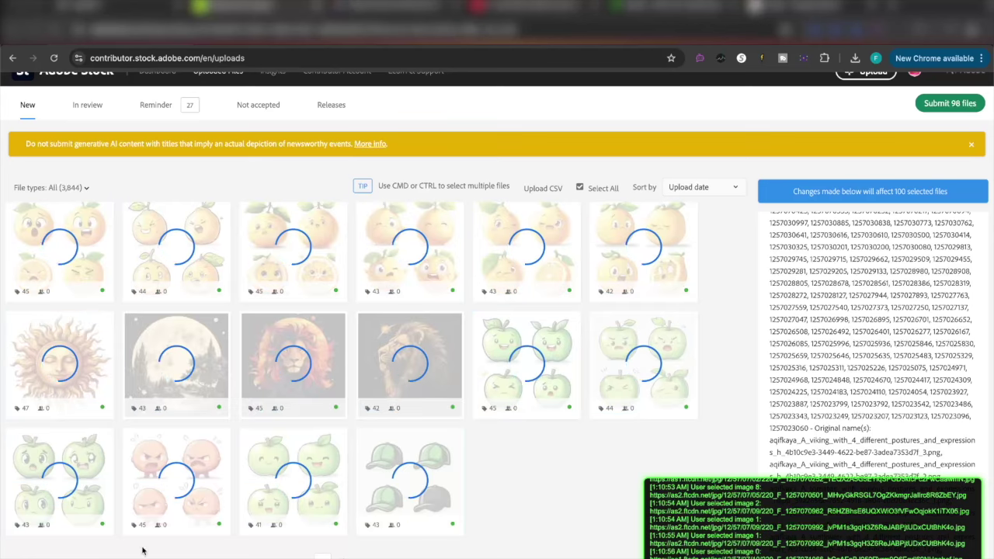
Step: Check the status markers across the image grid and the submission details of the first Viking image
mouse_move(414, 405)
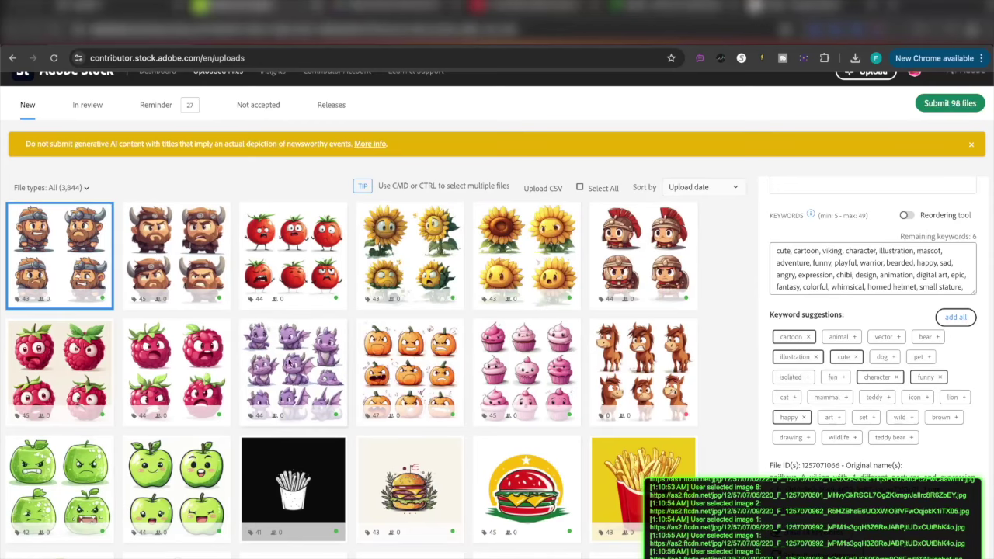
scroll(305, 372, down, 1)
mouse_move(305, 372)
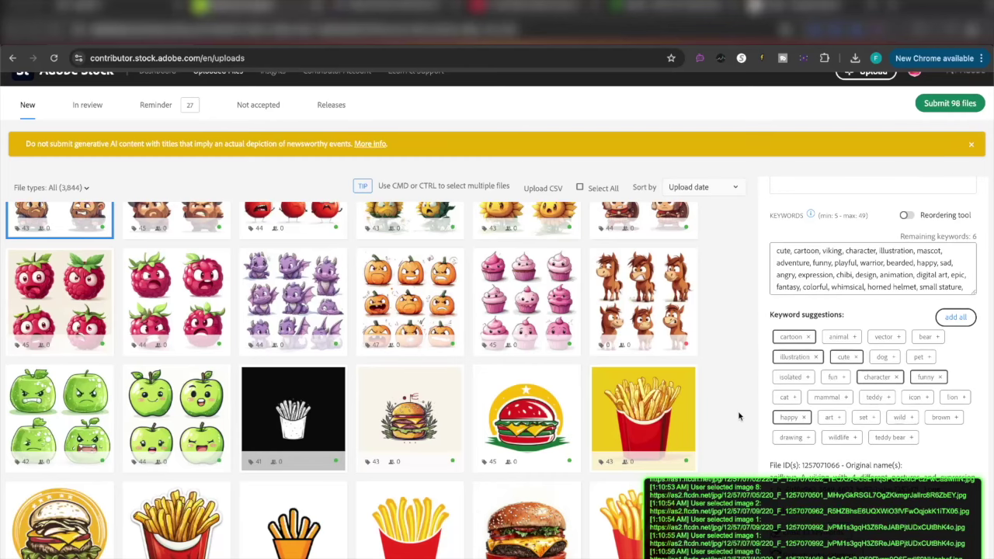
scroll(739, 417, up, 1)
scroll(757, 388, up, 5)
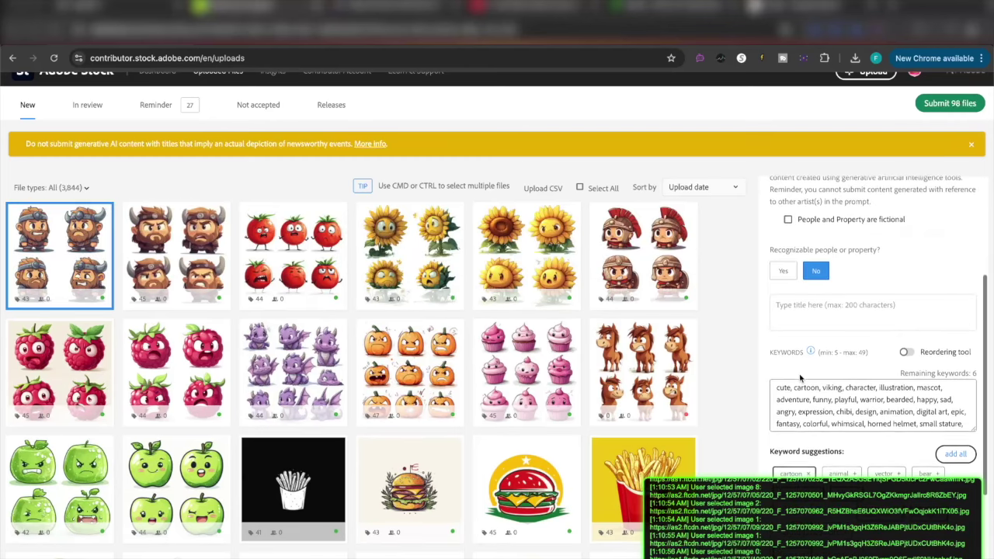
mouse_move(600, 365)
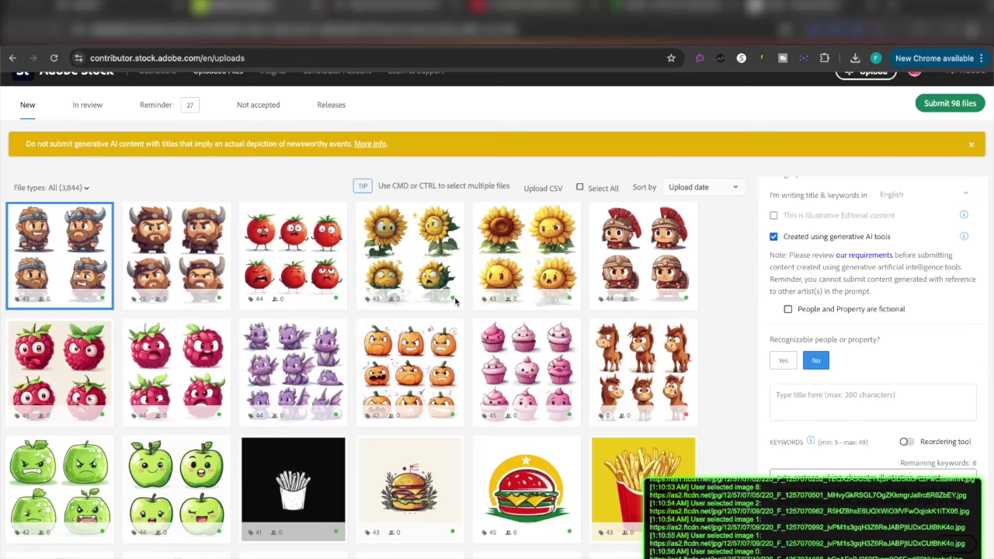
mouse_move(456, 301)
click(573, 303)
click(595, 306)
Step: Select the pumpkin image and review its file type, category, generative AI setting, recognizable property answer, title and keywords
click(410, 372)
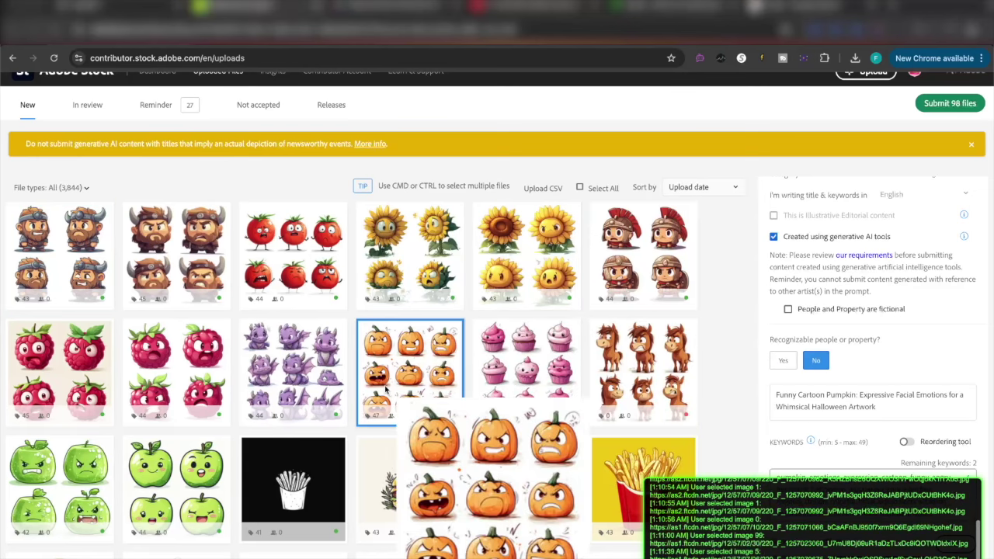
scroll(854, 318, up, 3)
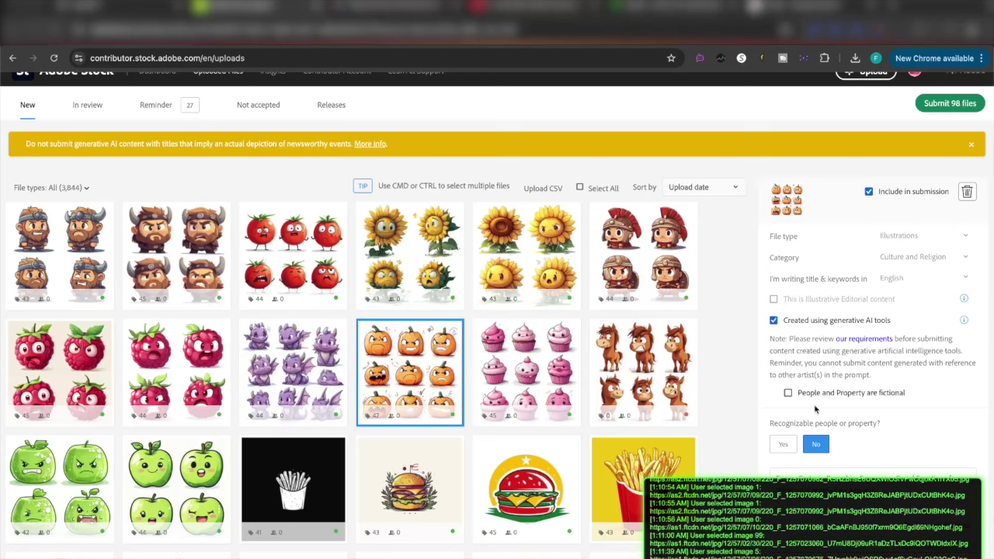
scroll(815, 409, down, 1)
scroll(888, 267, up, 1)
scroll(870, 330, down, 3)
drag(771, 308, 876, 309)
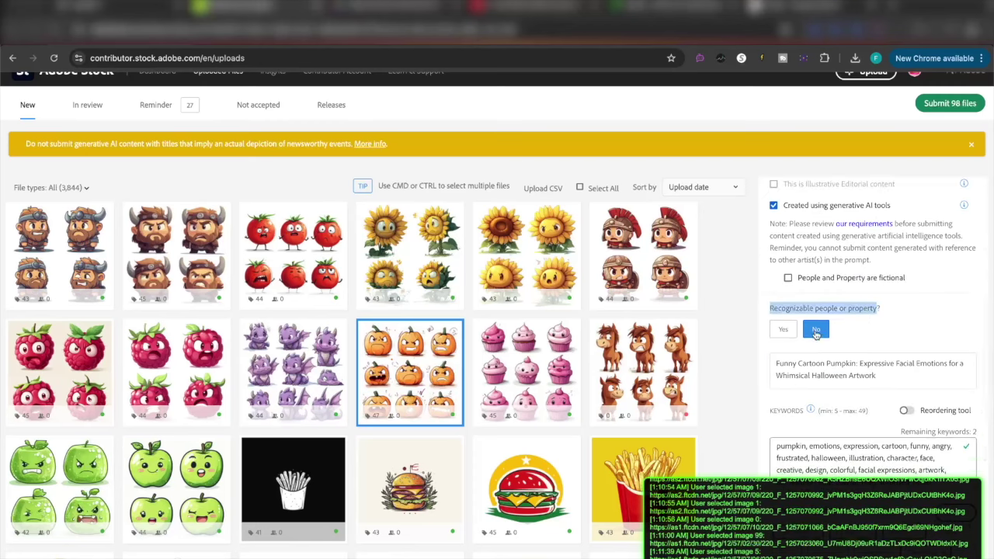
scroll(817, 332, down, 2)
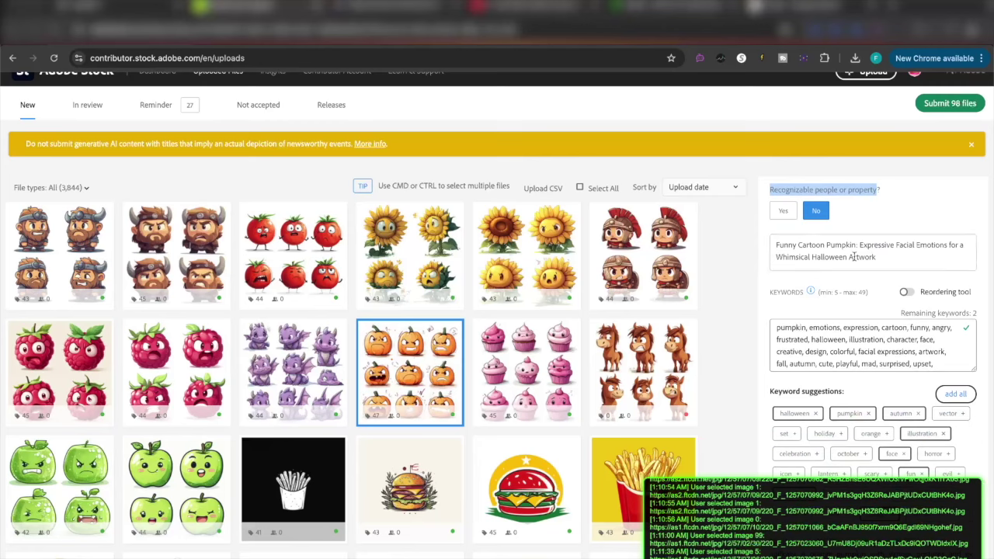
Step: Read the pumpkin image's title and its full keyword list, and compare them with the enlarged image preview
drag(881, 257, 757, 231)
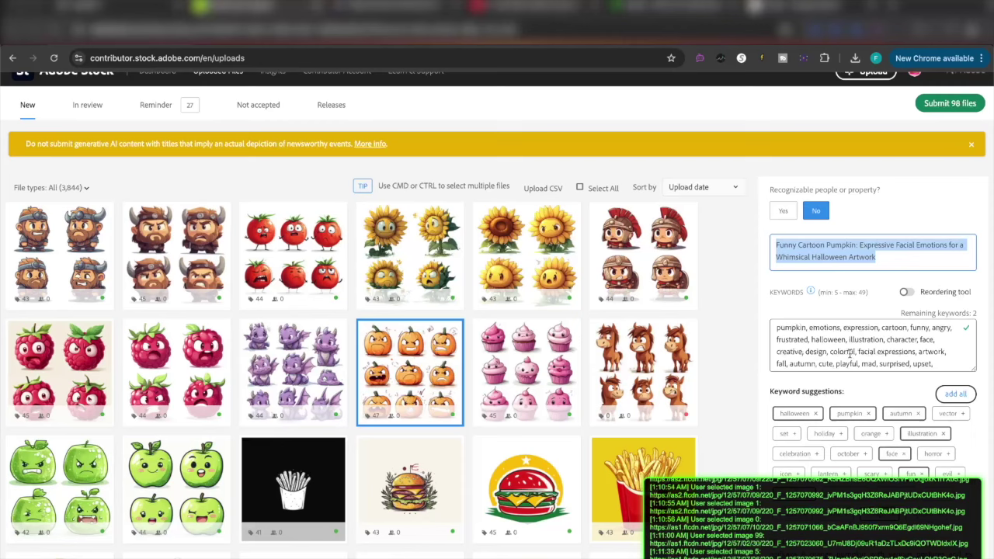
scroll(893, 355, down, 5)
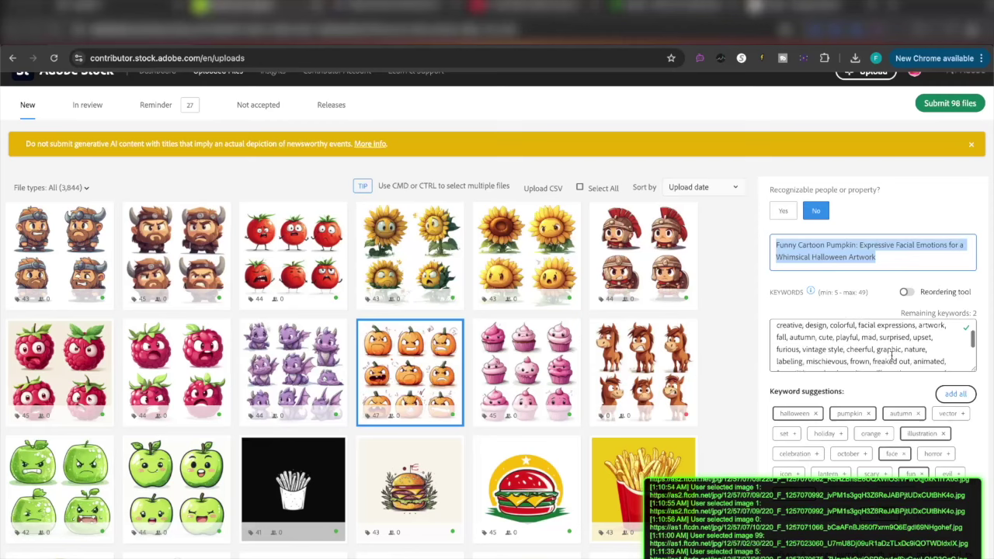
scroll(879, 338, up, 5)
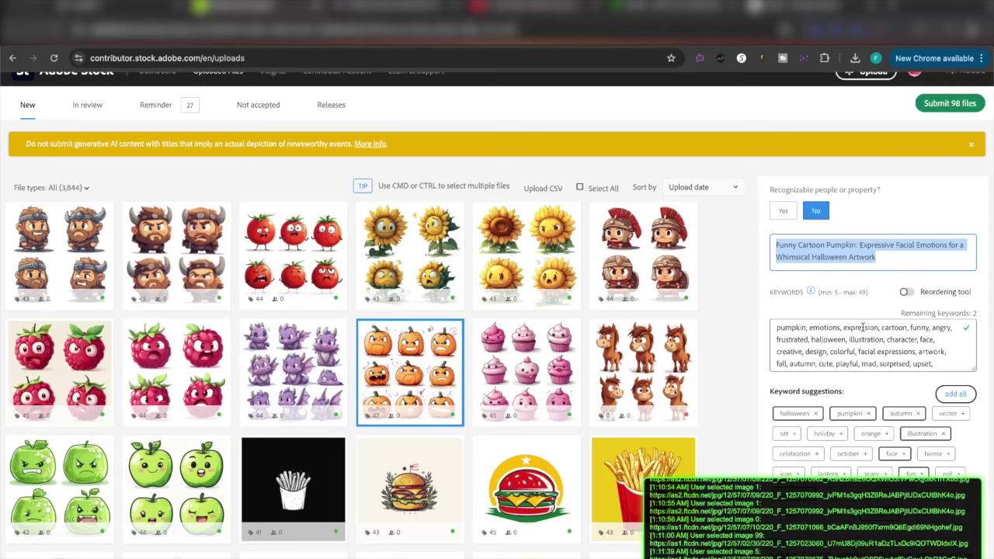
scroll(863, 327, down, 5)
drag(816, 363, 850, 363)
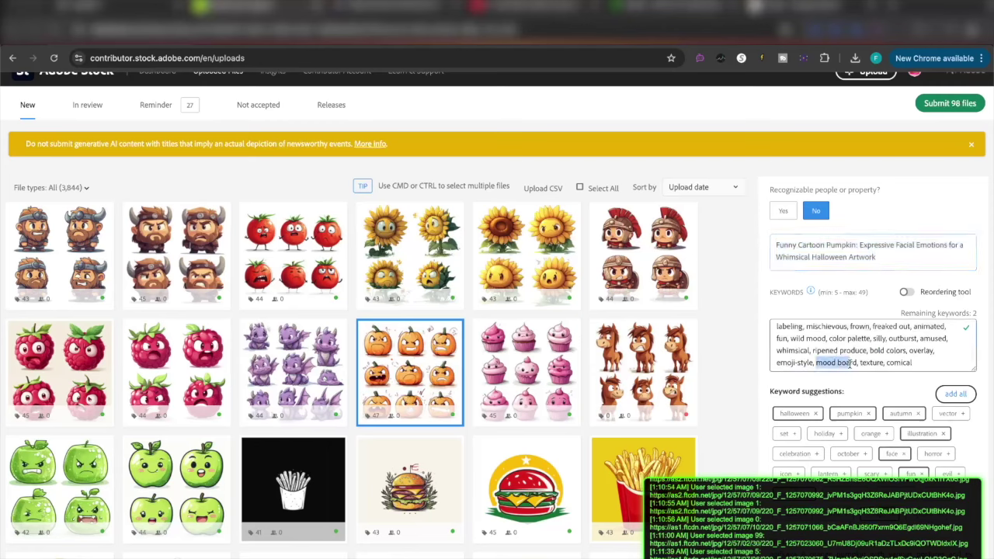
click(716, 329)
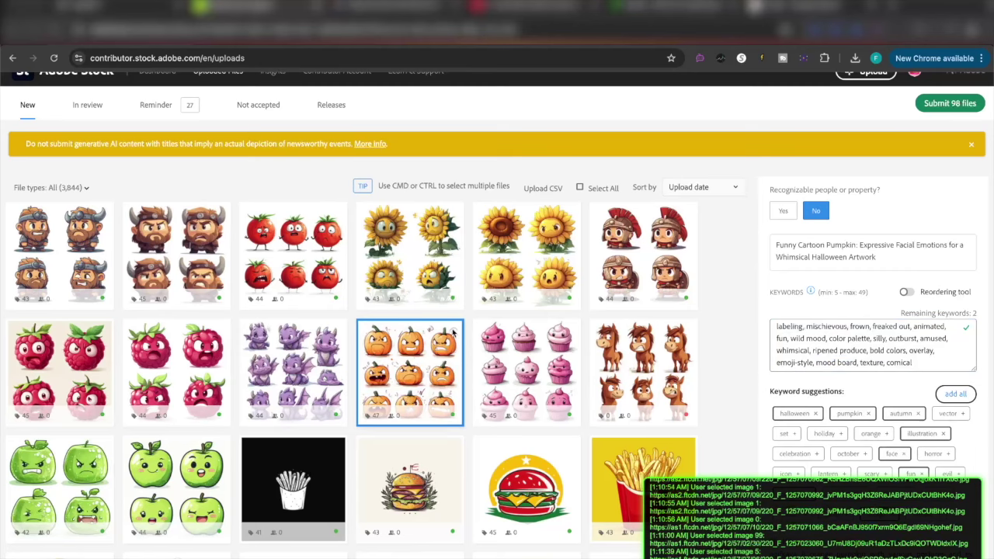
scroll(853, 320, up, 1)
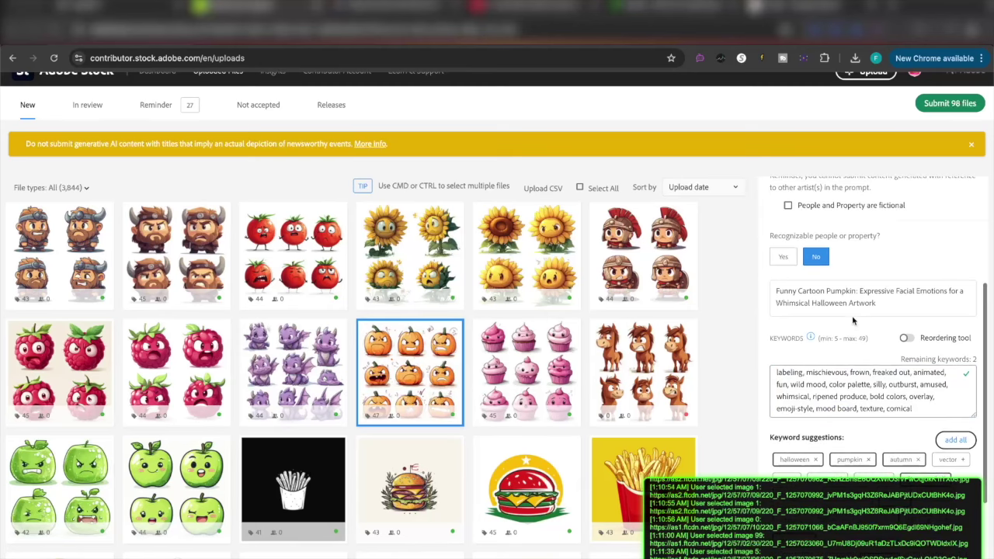
mouse_move(384, 351)
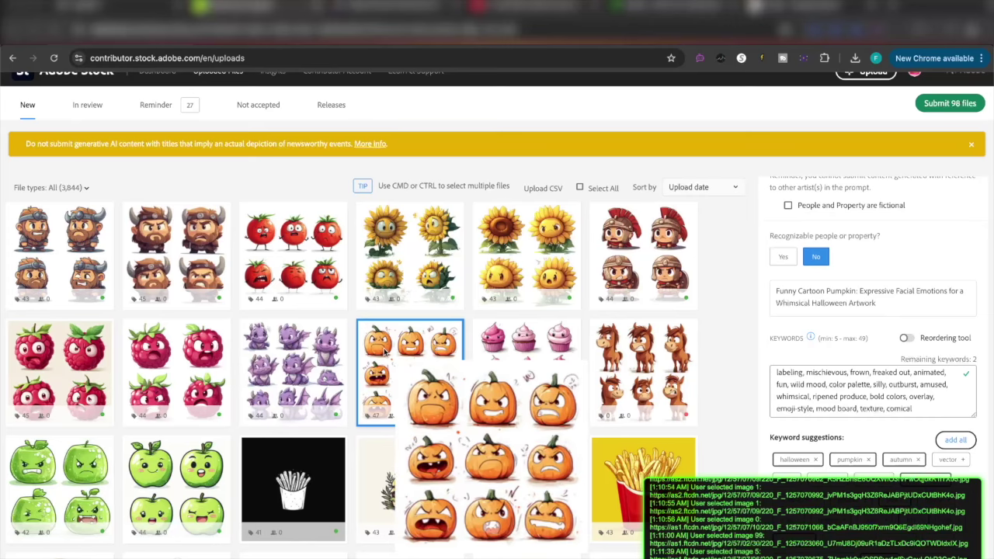
Step: Spot-check the generated titles and keywords of several images further down the grid, including the purple plum and the two lion images
scroll(384, 352, down, 5)
click(291, 278)
scroll(291, 311, down, 3)
click(291, 357)
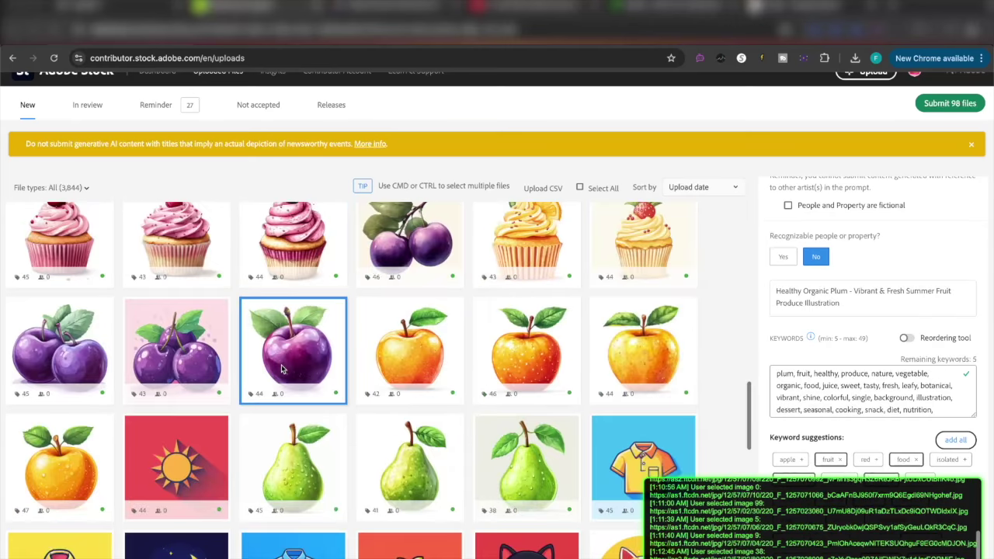
click(291, 423)
scroll(291, 424, down, 3)
click(292, 423)
click(383, 315)
scroll(365, 388, down, 4)
click(400, 385)
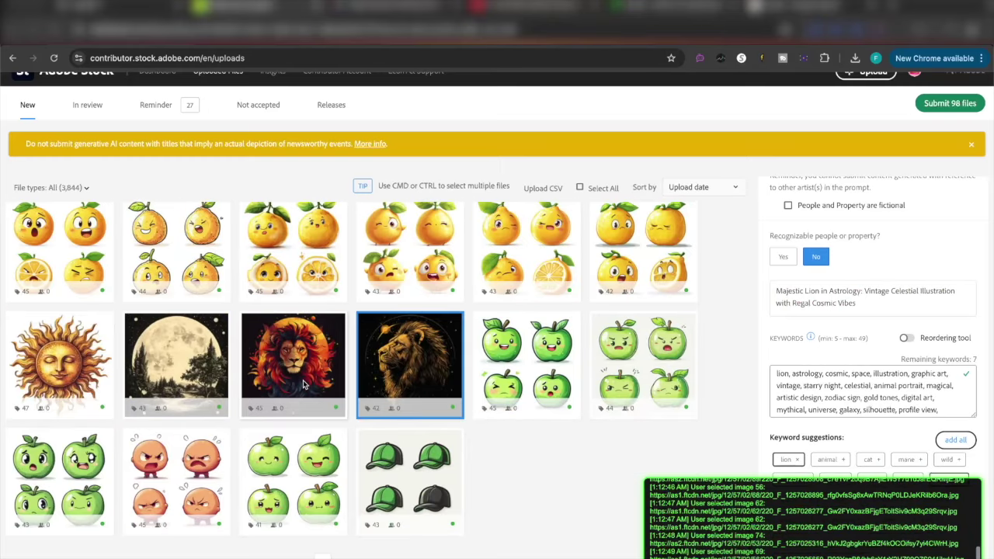
click(304, 384)
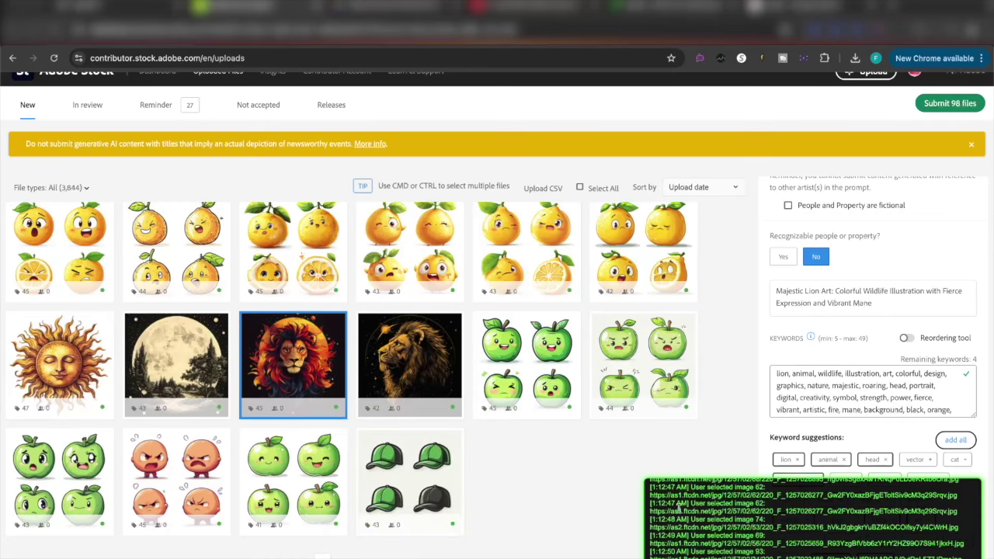